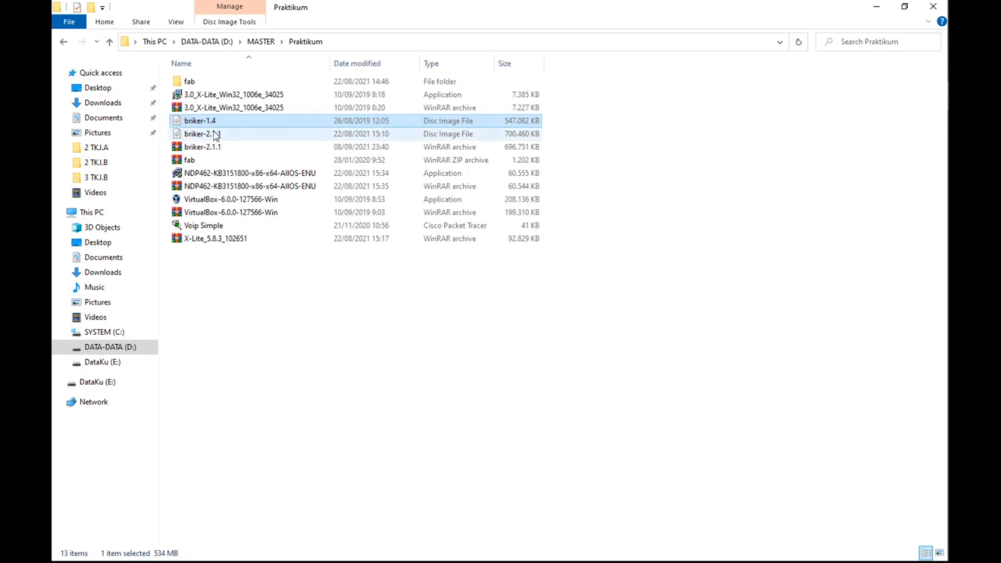
# Look over the VirtualBox, X-Lite and NDP462 installer files in the Praktikum folder.
pyautogui.click(227, 202)
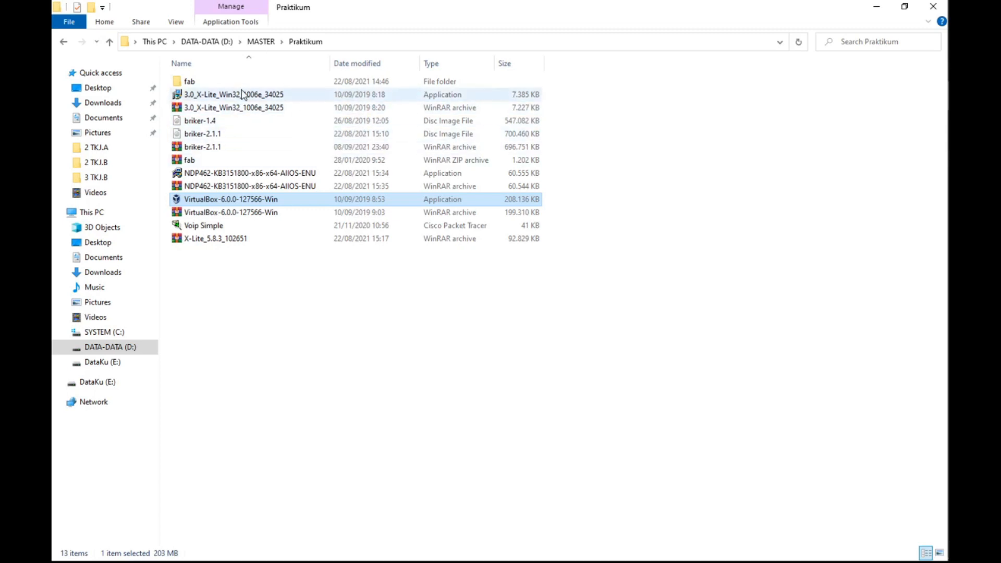
pyautogui.click(233, 108)
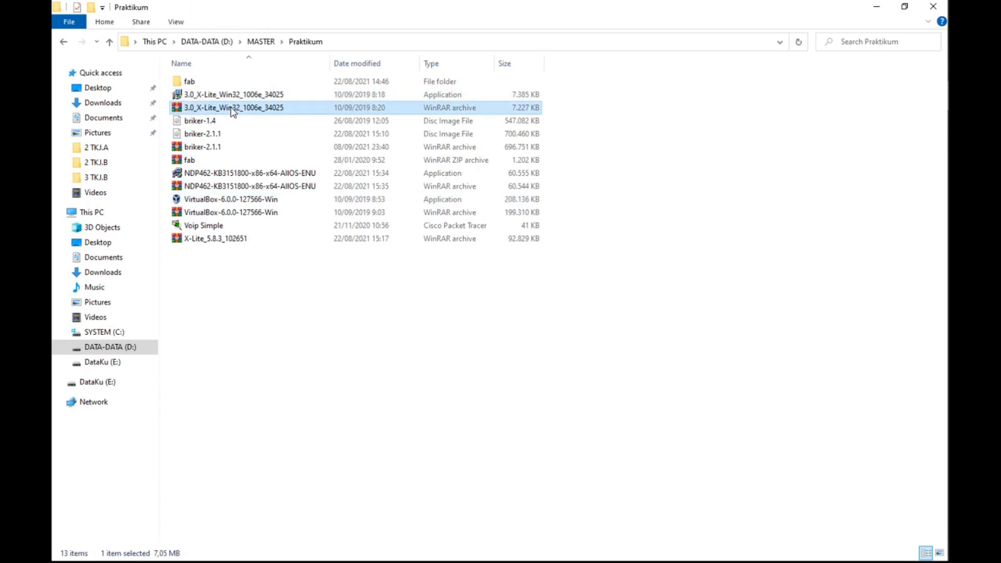
pyautogui.click(230, 100)
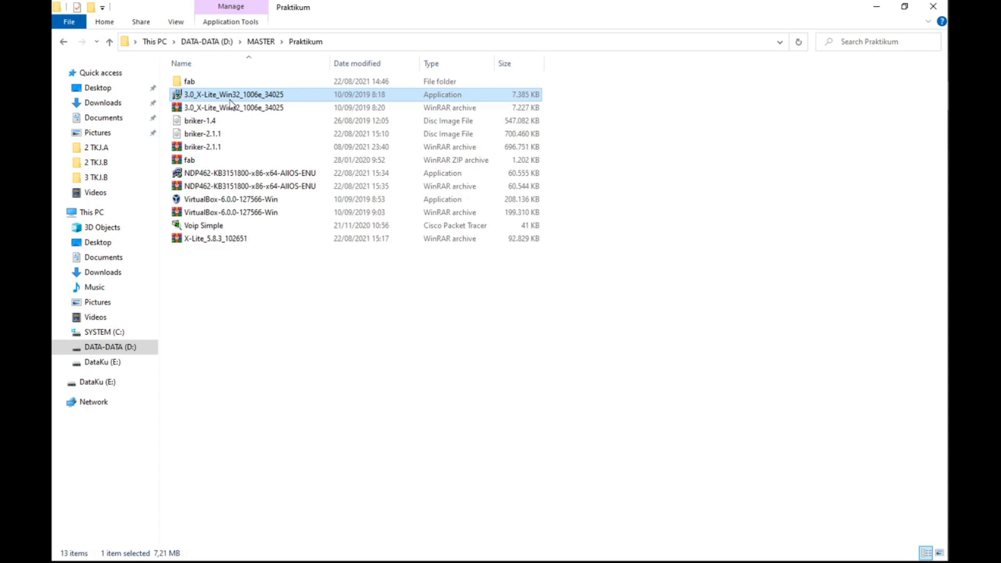
pyautogui.hotkey('alt', 'Tab')
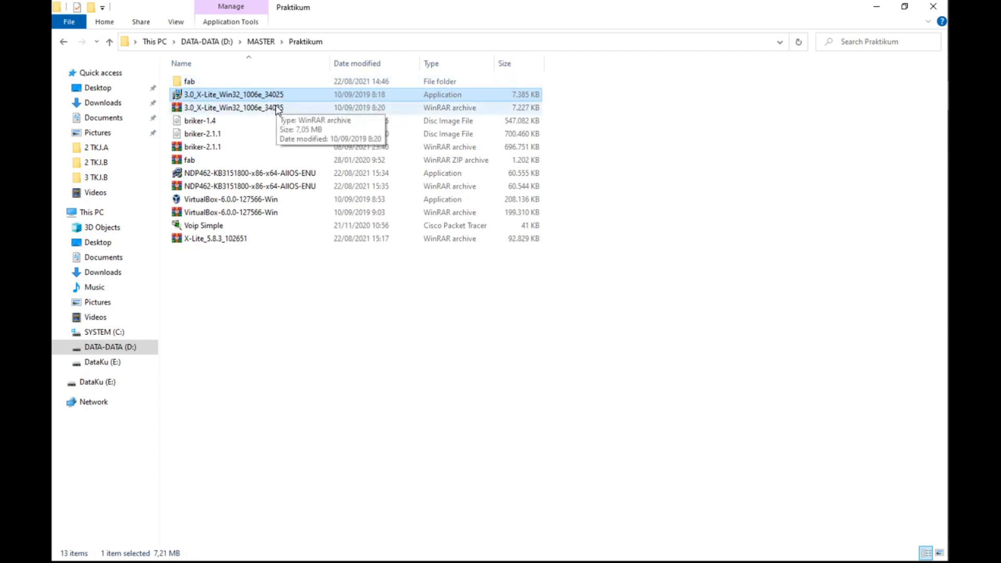
pyautogui.click(276, 110)
pyautogui.click(278, 176)
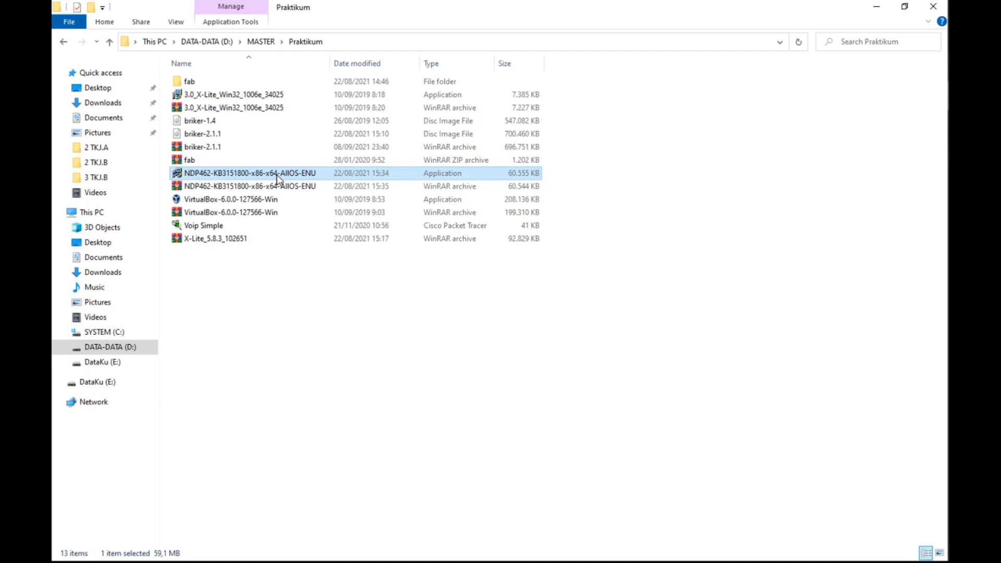
# Close the Praktikum folder and launch Oracle VM VirtualBox from Windows Search.
pyautogui.click(934, 7)
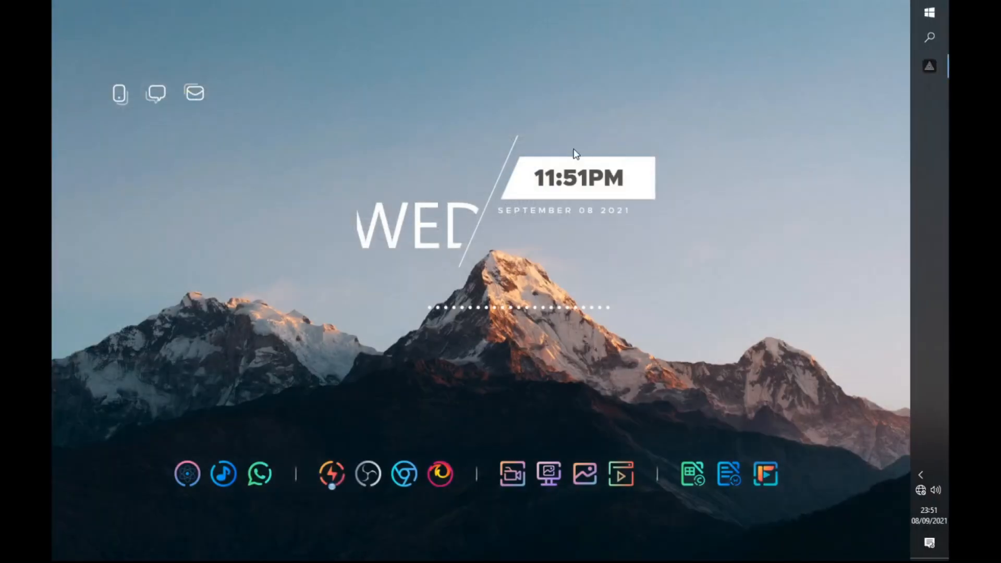
pyautogui.click(929, 38)
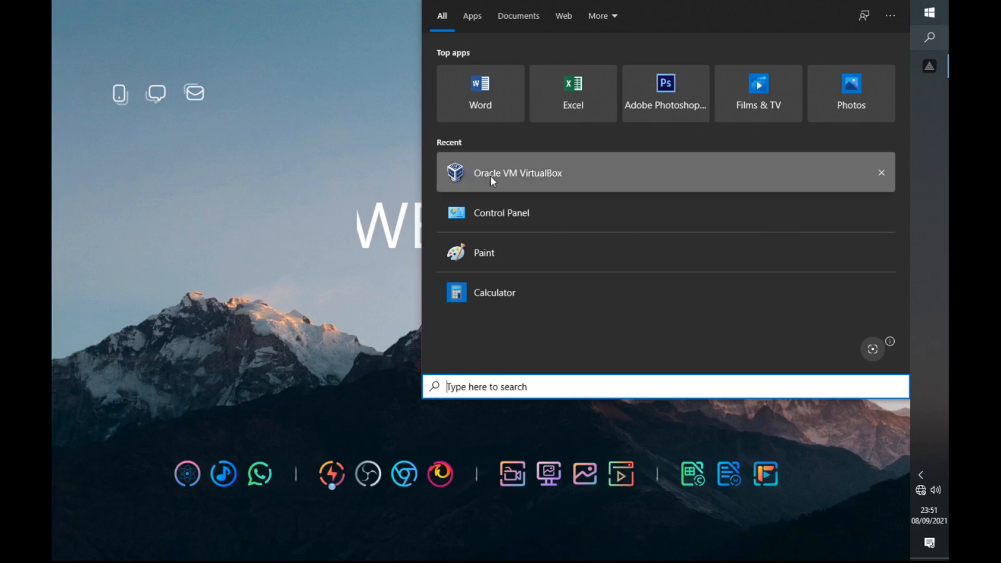
pyautogui.click(525, 175)
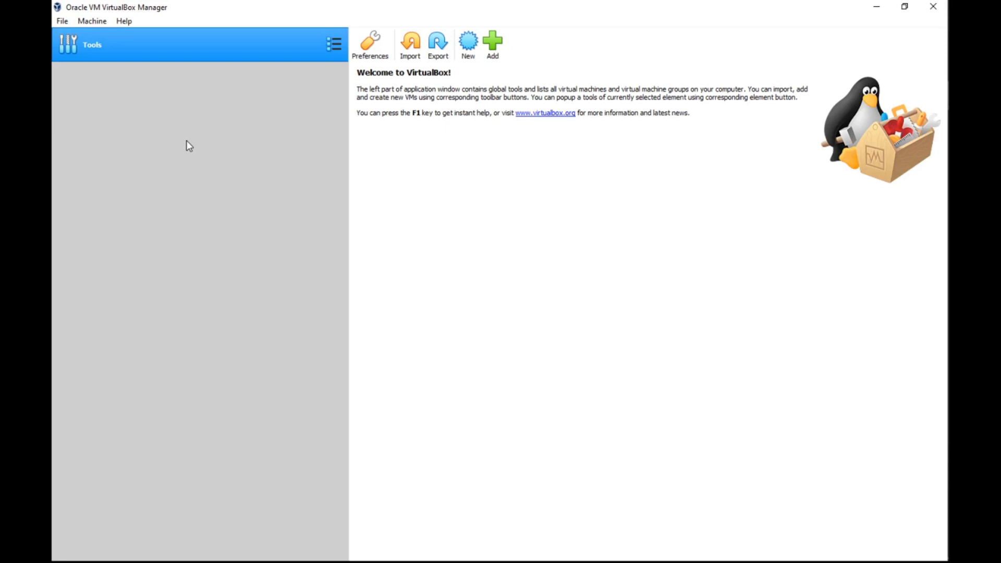
# Start a new virtual machine named SMK_briker.
pyautogui.click(469, 48)
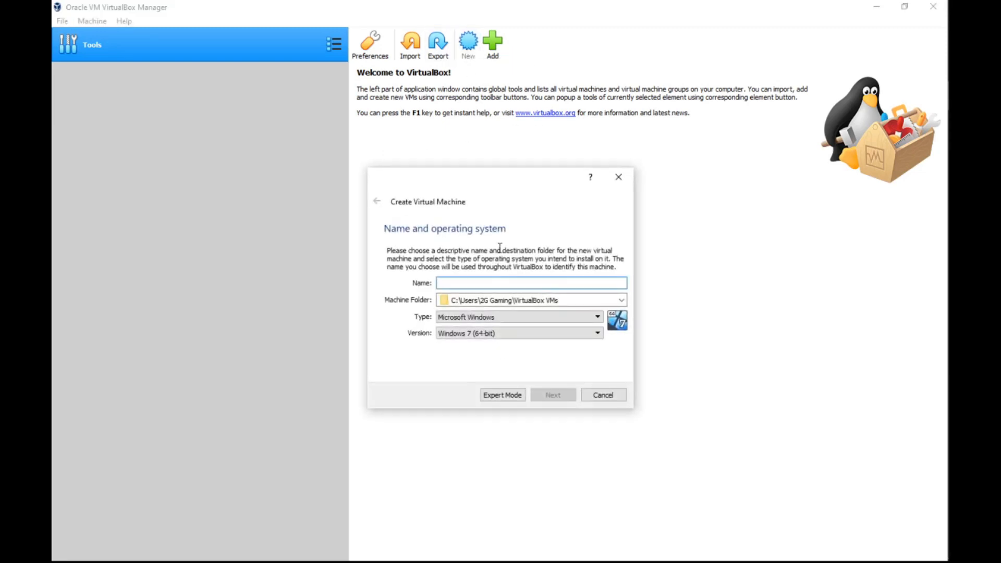
pyautogui.moveTo(505, 183); pyautogui.dragTo(499, 161)
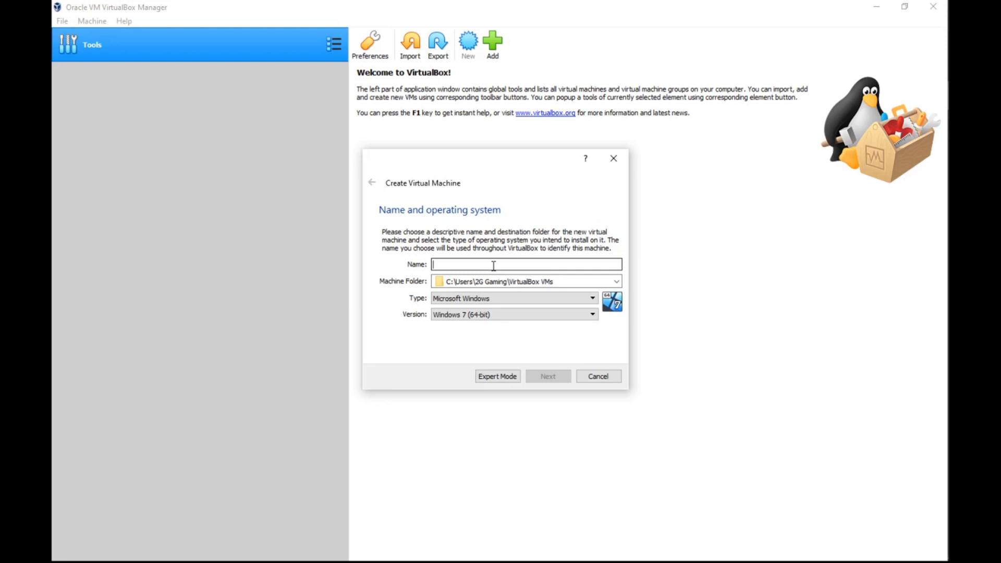
pyautogui.write('SMK_briker')
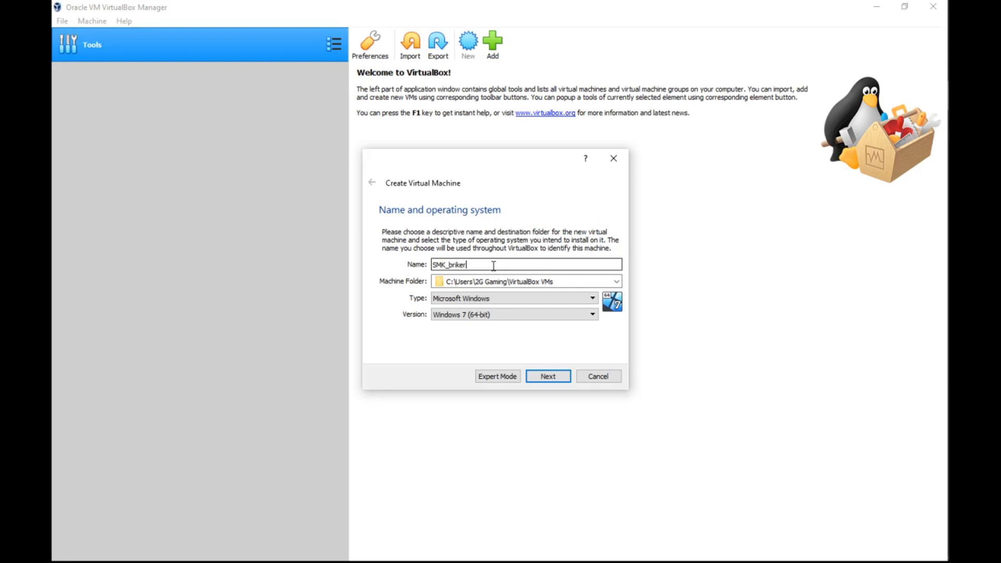
# Set its type to Linux with version Other Linux (64-bit) and continue to memory.
pyautogui.click(454, 298)
pyautogui.click(452, 319)
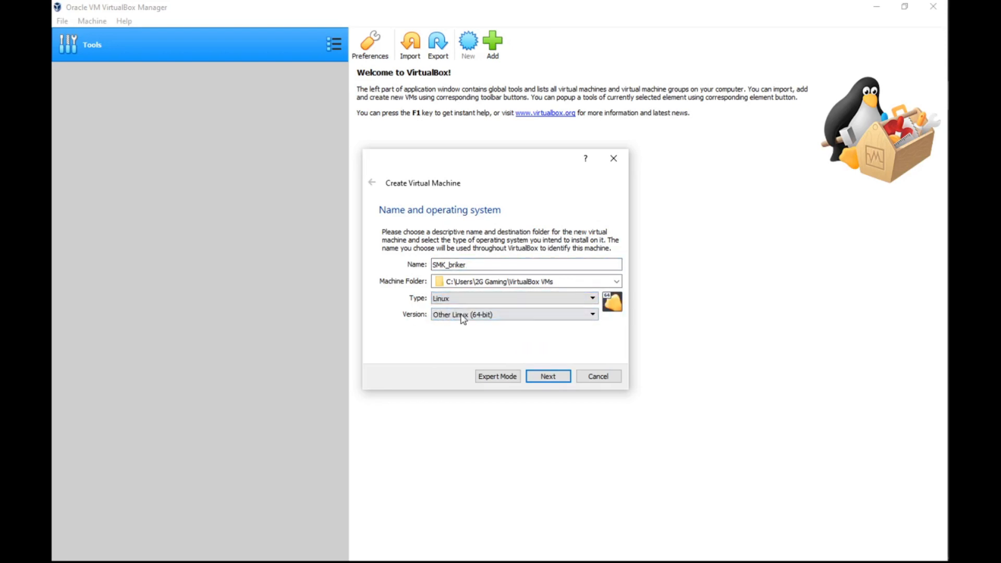
pyautogui.click(476, 315)
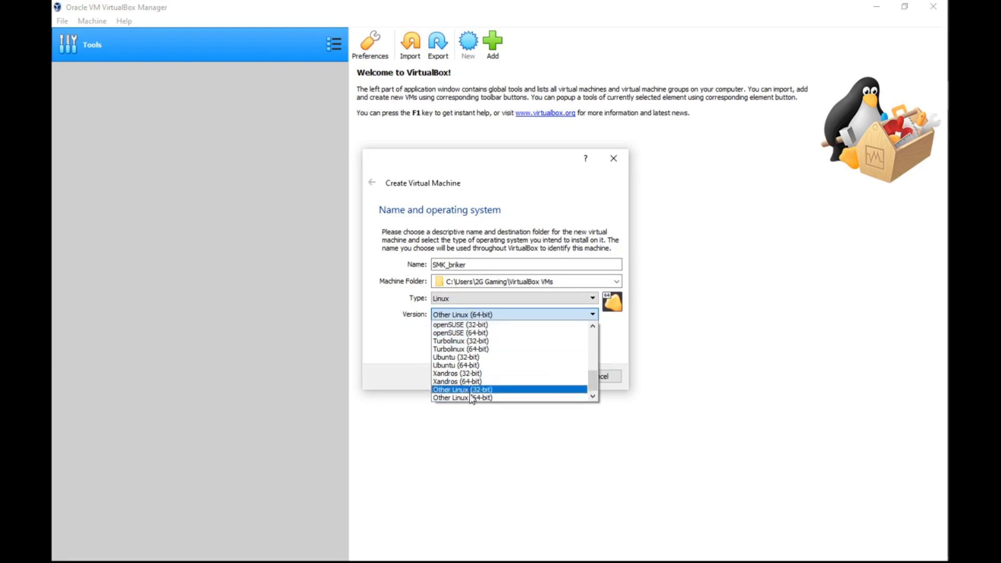
pyautogui.scroll(2, 472, 385)
pyautogui.scroll(-2, 472, 385)
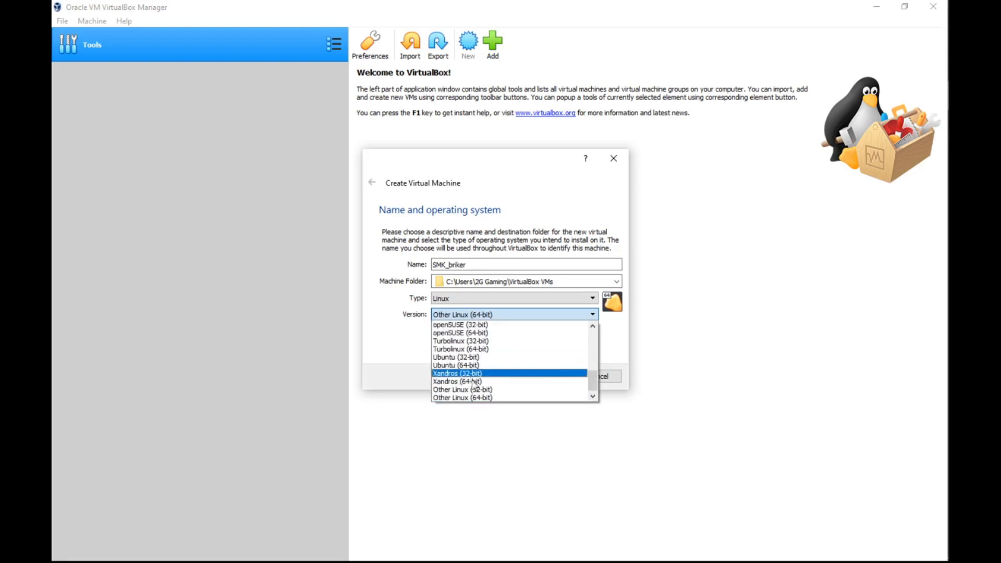
pyautogui.click(475, 399)
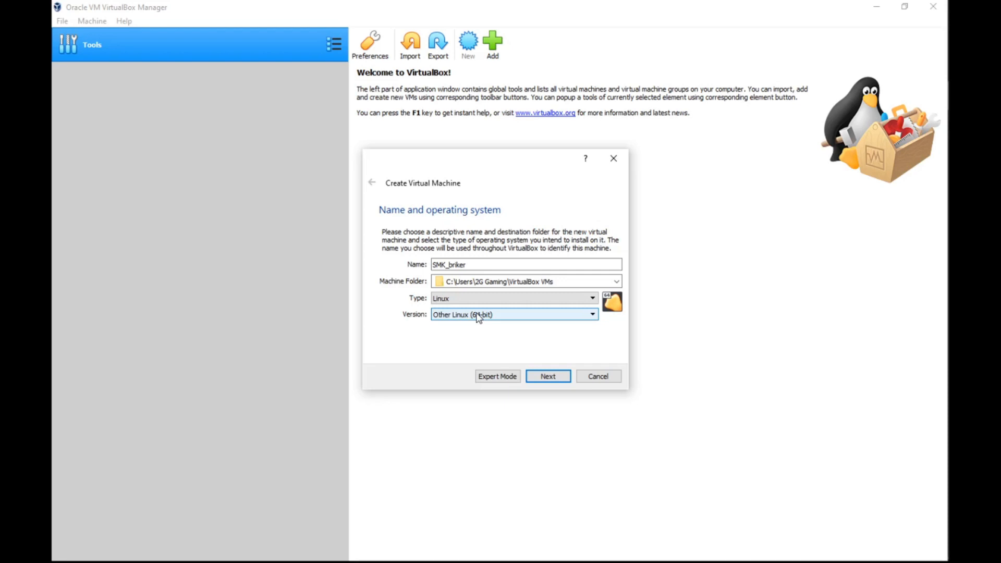
pyautogui.click(547, 376)
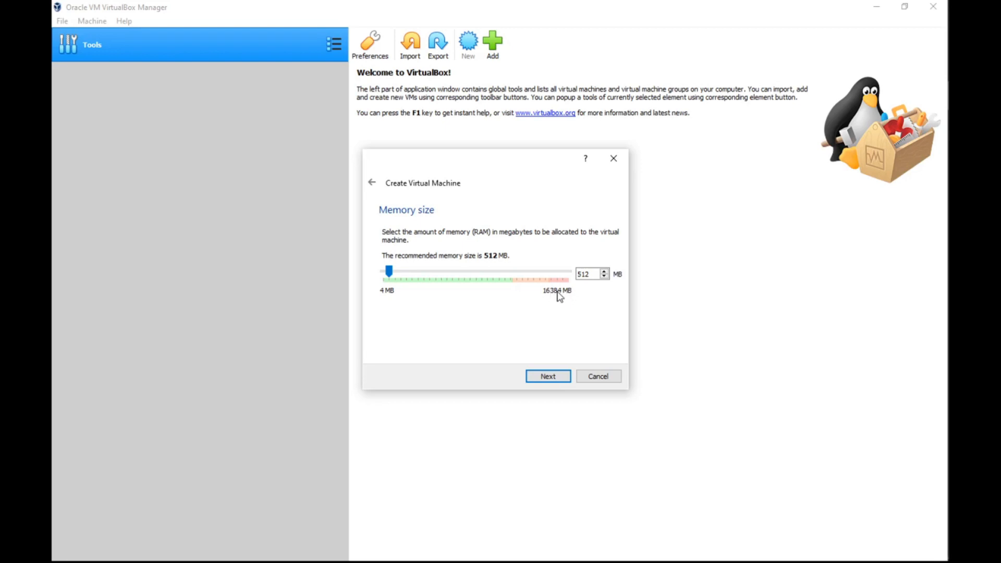
# Give SMK_briker 1024 MB RAM and a new dynamically allocated 8,00 GB VDI disk.
pyautogui.moveTo(394, 273); pyautogui.dragTo(399, 273)
pyautogui.click(547, 382)
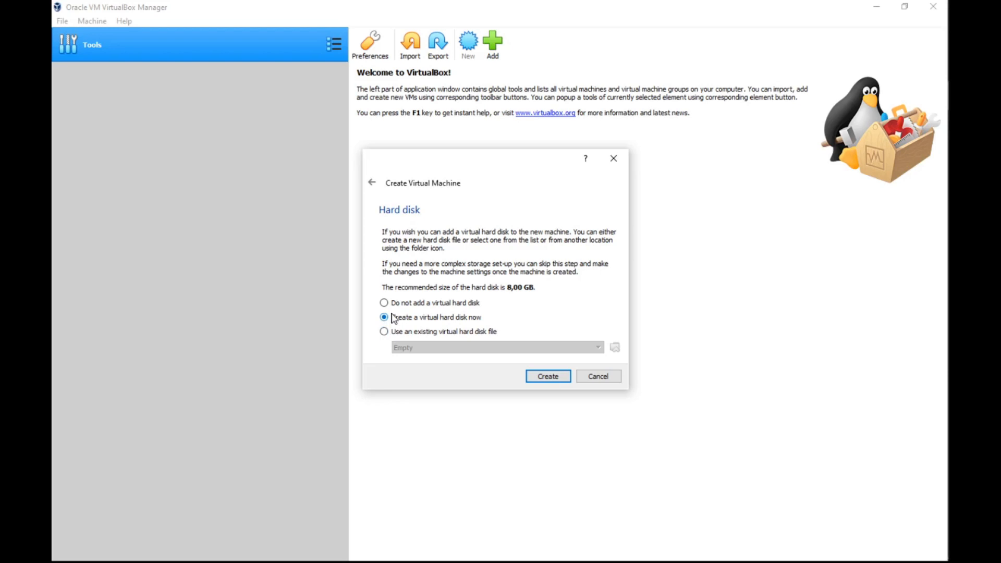
pyautogui.click(547, 380)
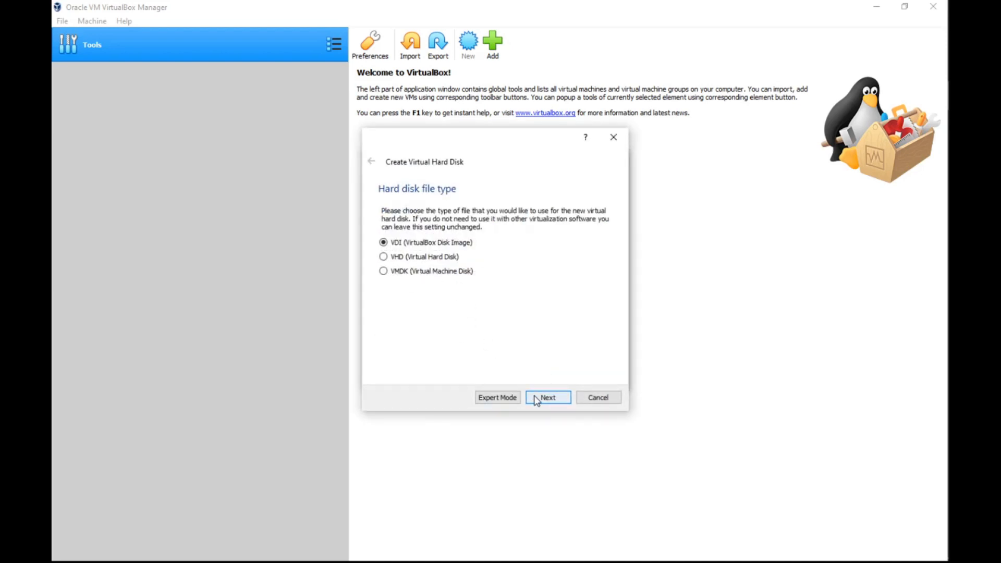
pyautogui.click(537, 400)
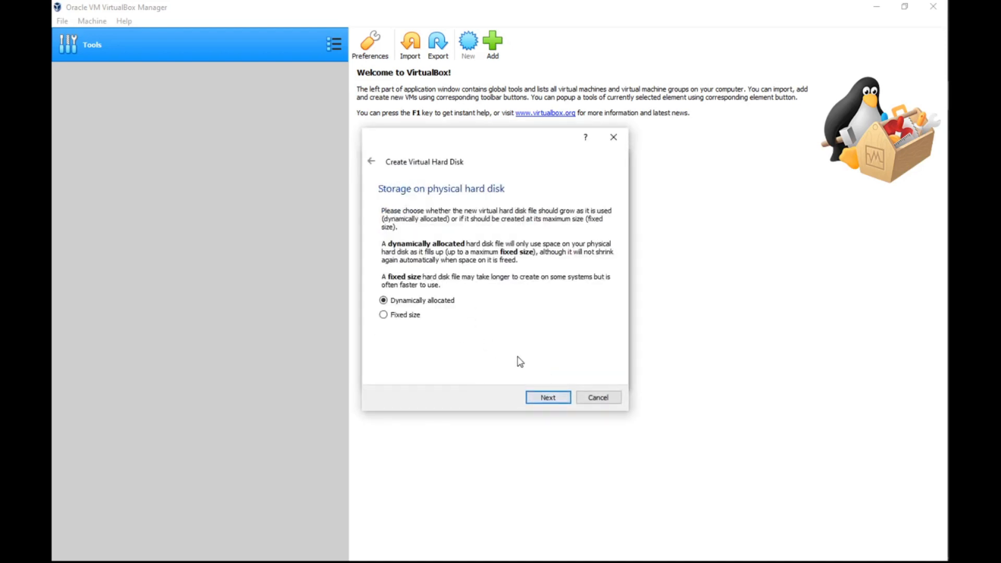
pyautogui.click(543, 400)
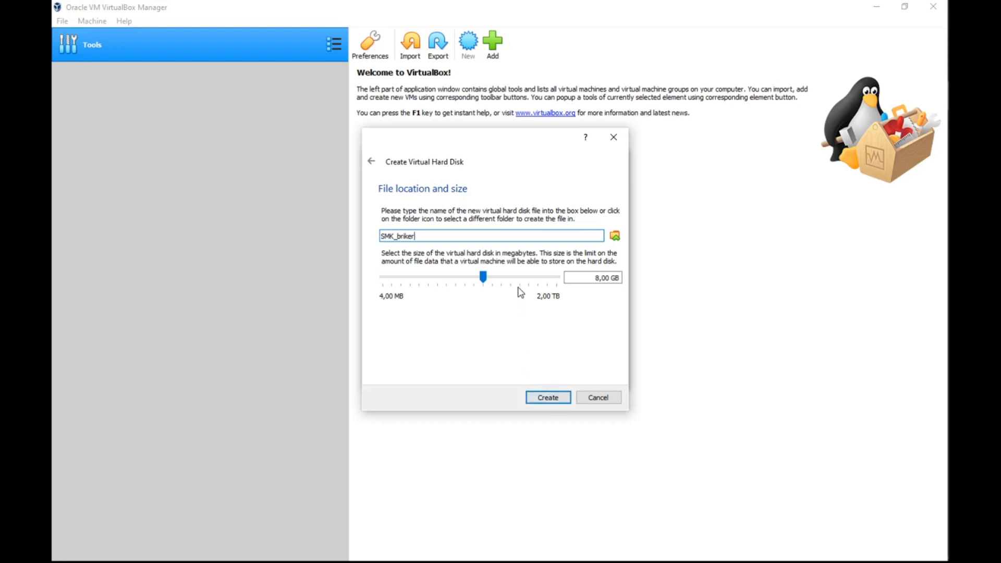
pyautogui.moveTo(619, 278); pyautogui.dragTo(575, 277)
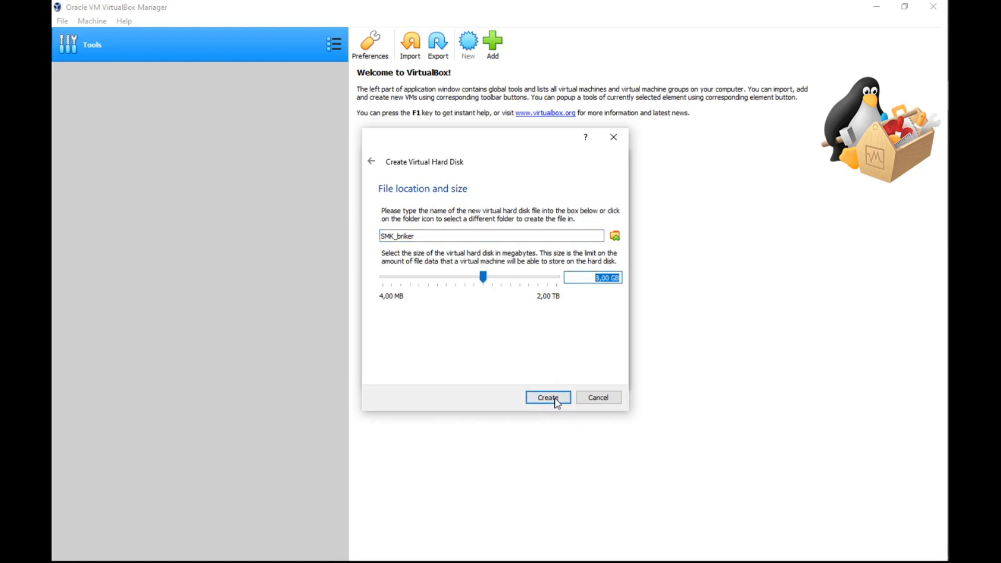
pyautogui.click(555, 400)
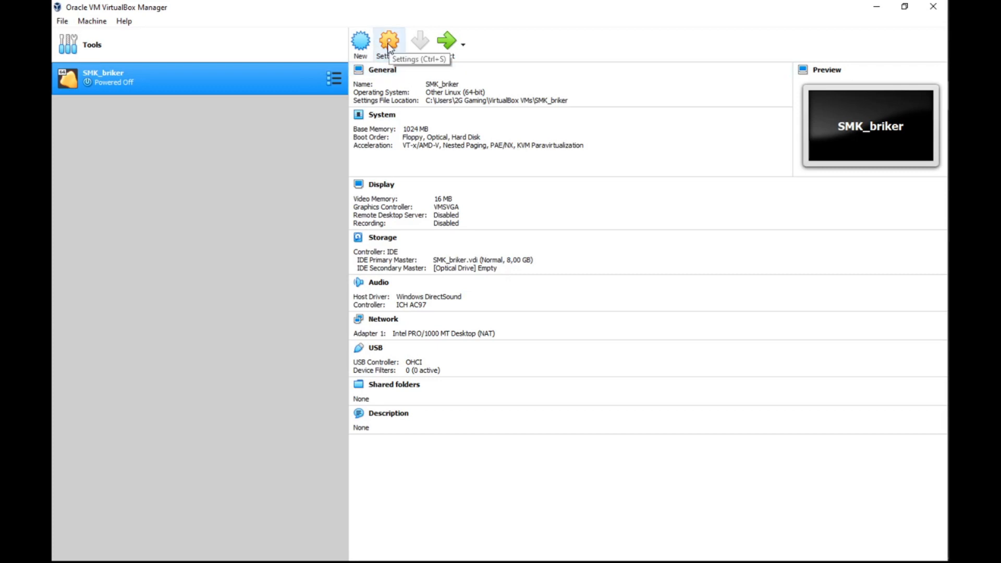
# Set SMK_briker's processor count to 2 in System settings, then go to Storage.
pyautogui.click(388, 48)
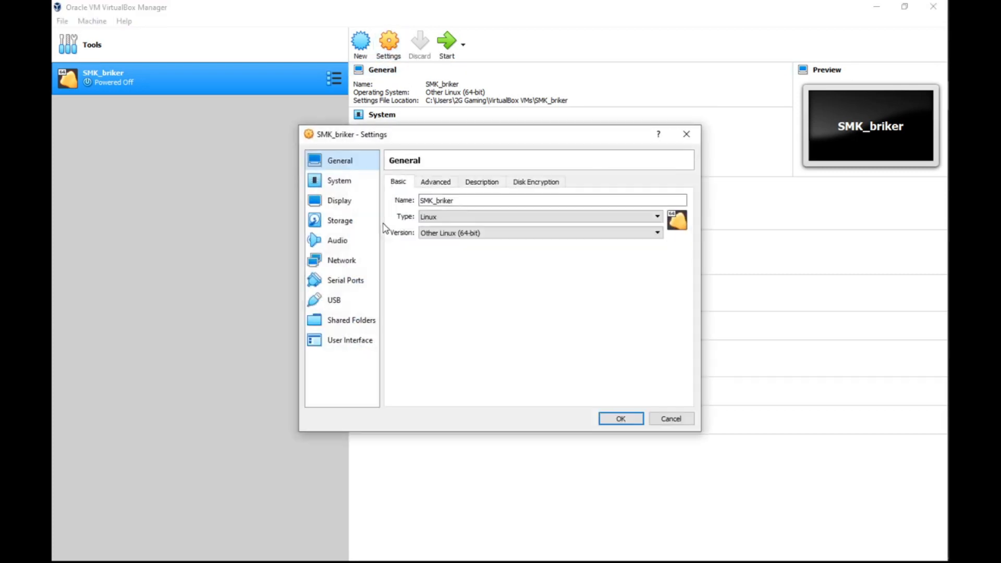
pyautogui.click(340, 182)
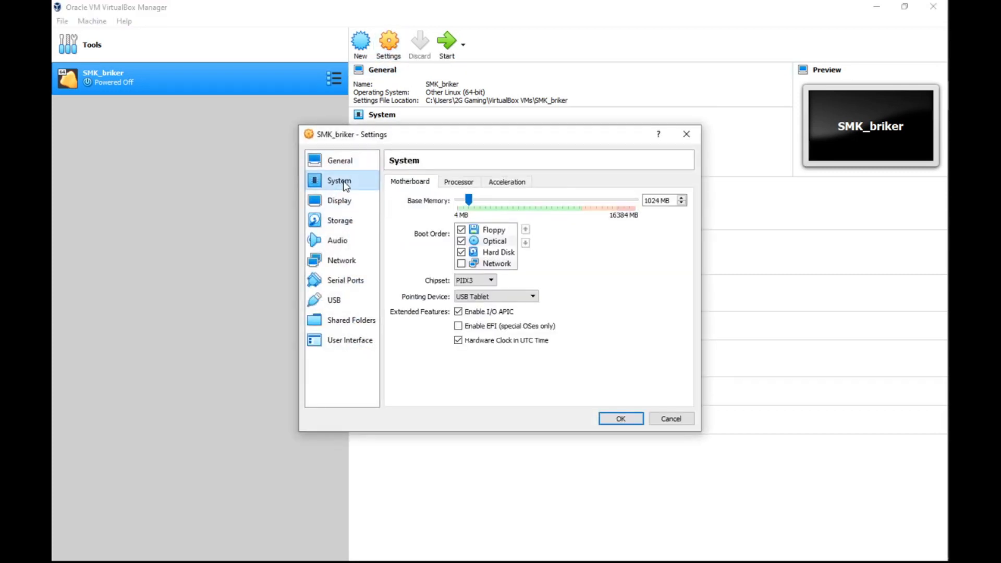
pyautogui.click(464, 184)
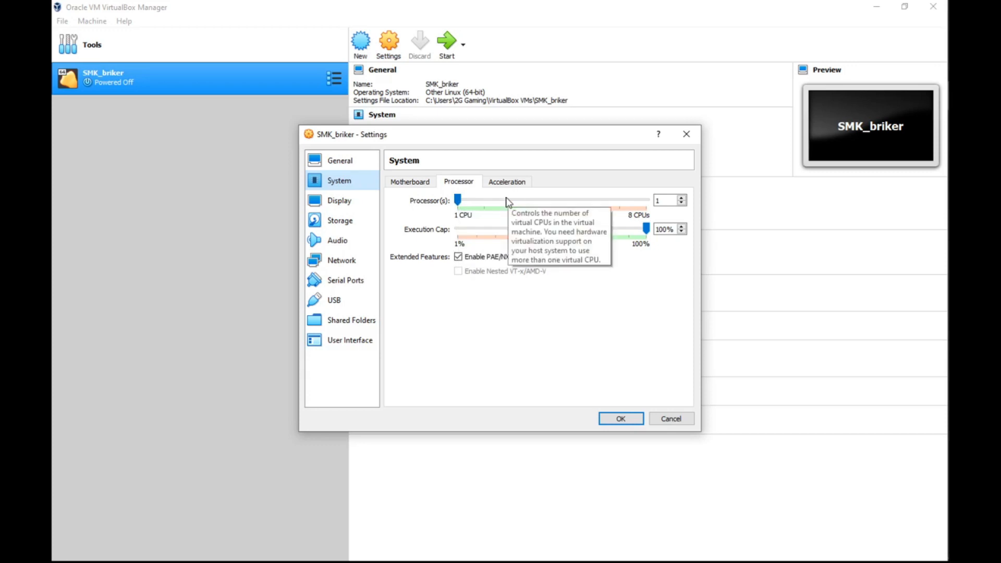
pyautogui.moveTo(458, 199)
pyautogui.mouseDown()
pyautogui.moveTo(485, 201)
pyautogui.moveTo(457, 200)
pyautogui.mouseUp()
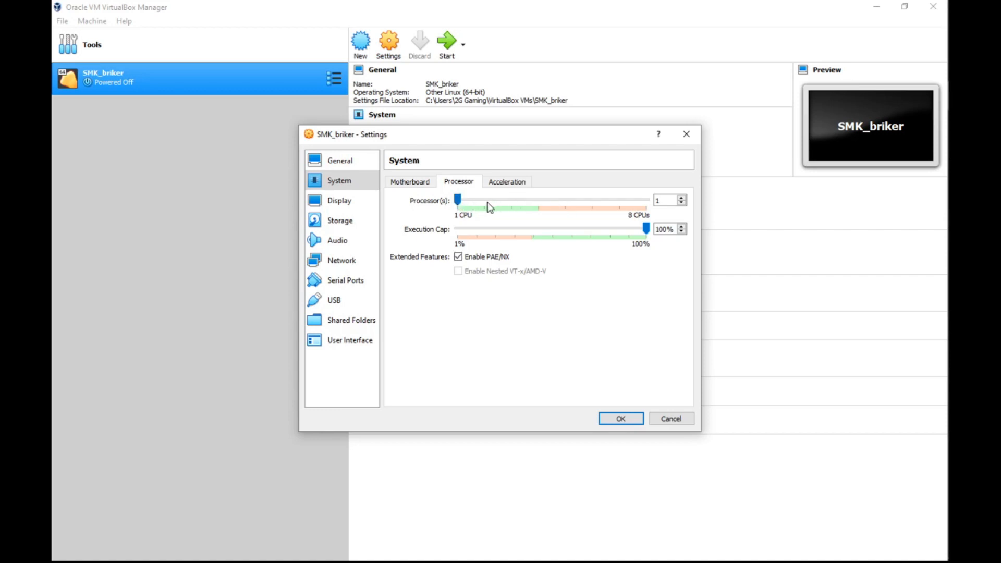
pyautogui.moveTo(454, 202); pyautogui.dragTo(485, 202)
pyautogui.click(663, 203)
pyautogui.doubleClick(663, 203)
pyautogui.moveTo(485, 199)
pyautogui.mouseDown()
pyautogui.moveTo(564, 205)
pyautogui.moveTo(454, 201)
pyautogui.moveTo(495, 206)
pyautogui.moveTo(487, 210)
pyautogui.mouseUp()
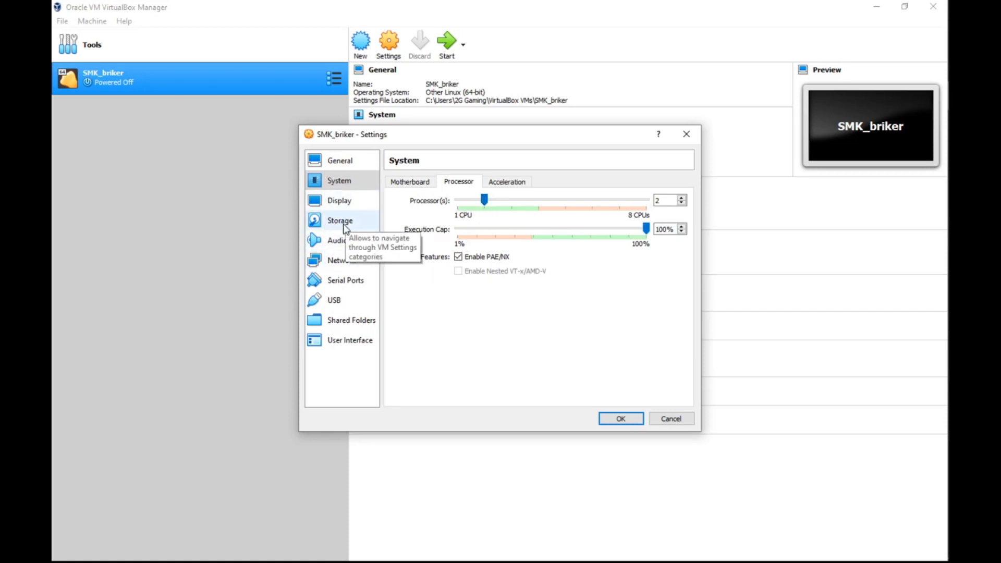
pyautogui.click(344, 225)
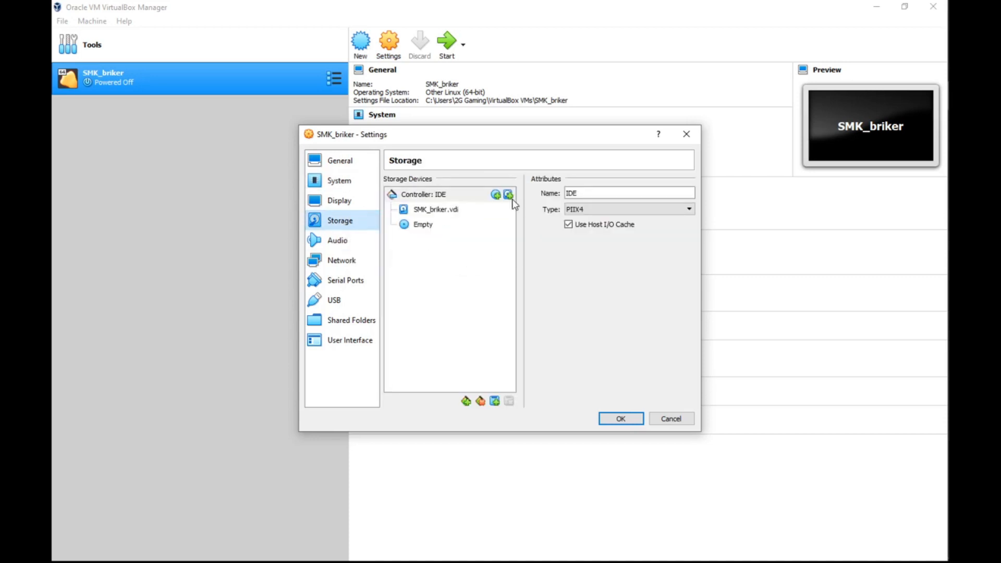
# Attach the briker-2.1.1.iso image to SMK_briker's empty optical drive.
pyautogui.click(425, 224)
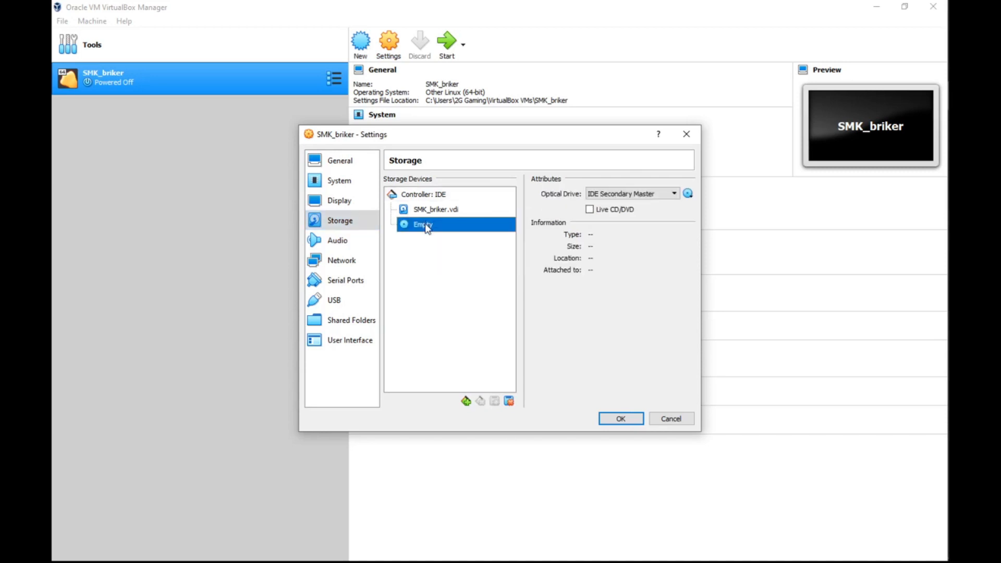
pyautogui.click(688, 193)
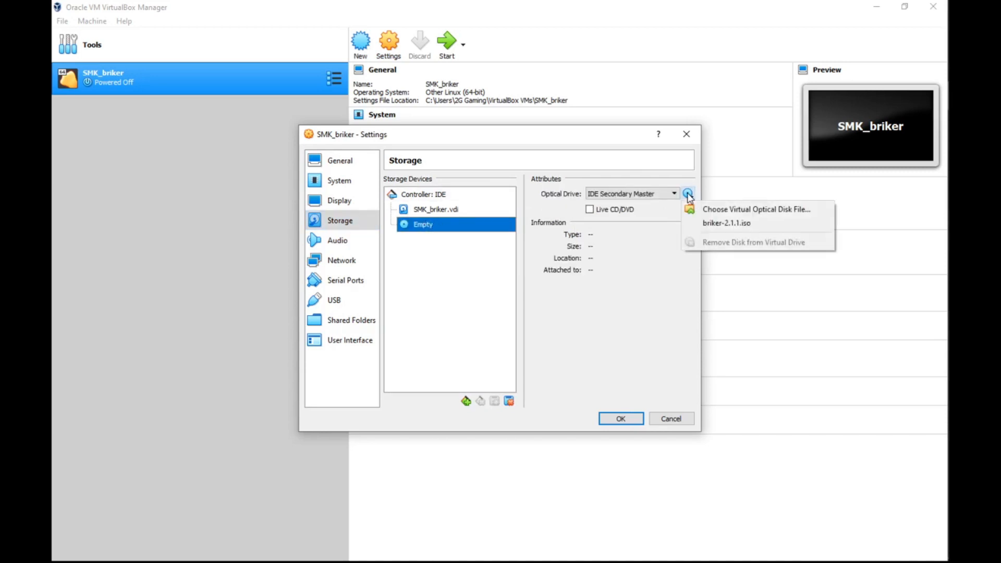
pyautogui.click(734, 211)
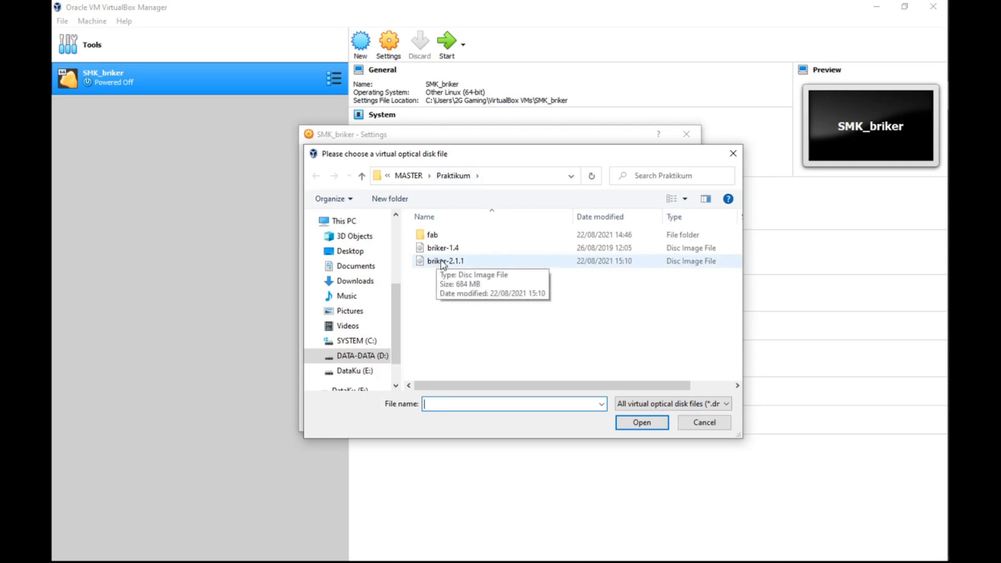
pyautogui.click(459, 264)
pyautogui.click(642, 424)
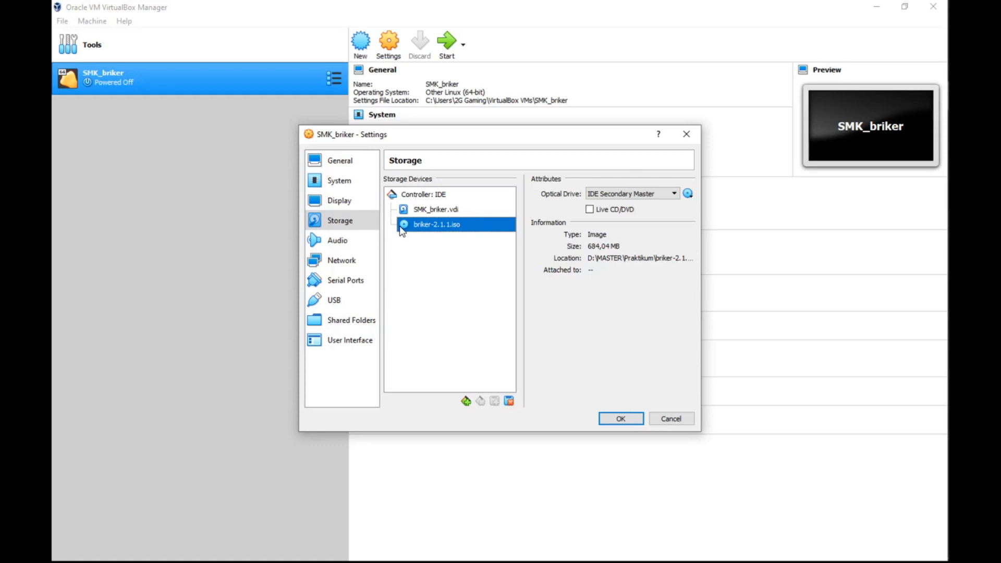
# Try attaching adapter 1 as a Bridged Adapter on the Realtek PCIe GBE Family Controller.
pyautogui.click(333, 264)
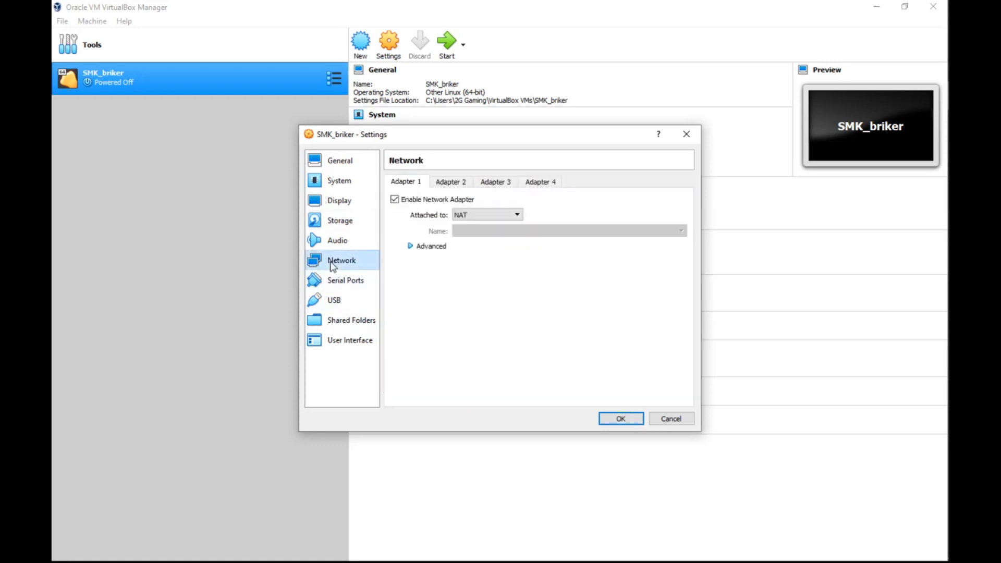
pyautogui.click(469, 218)
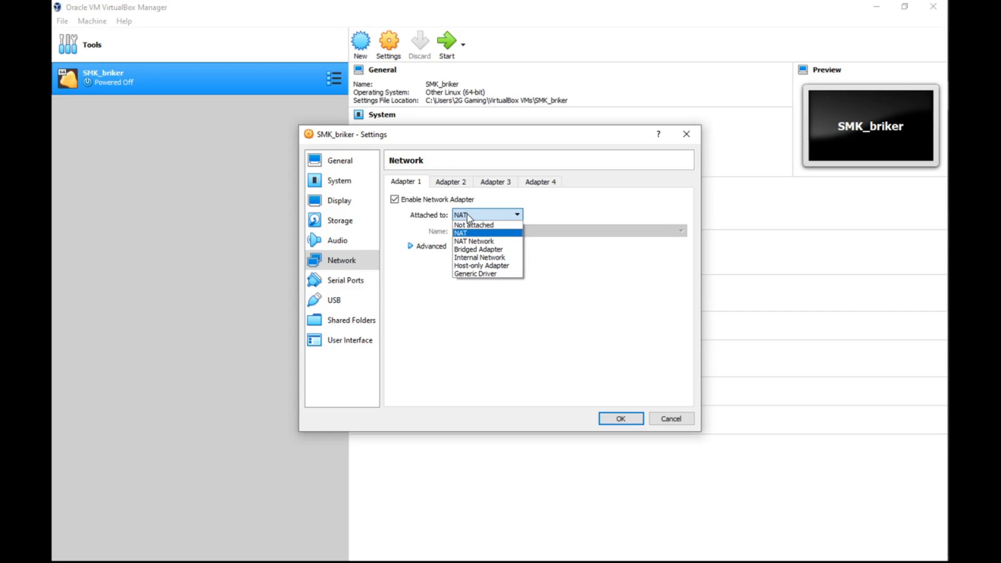
pyautogui.click(480, 250)
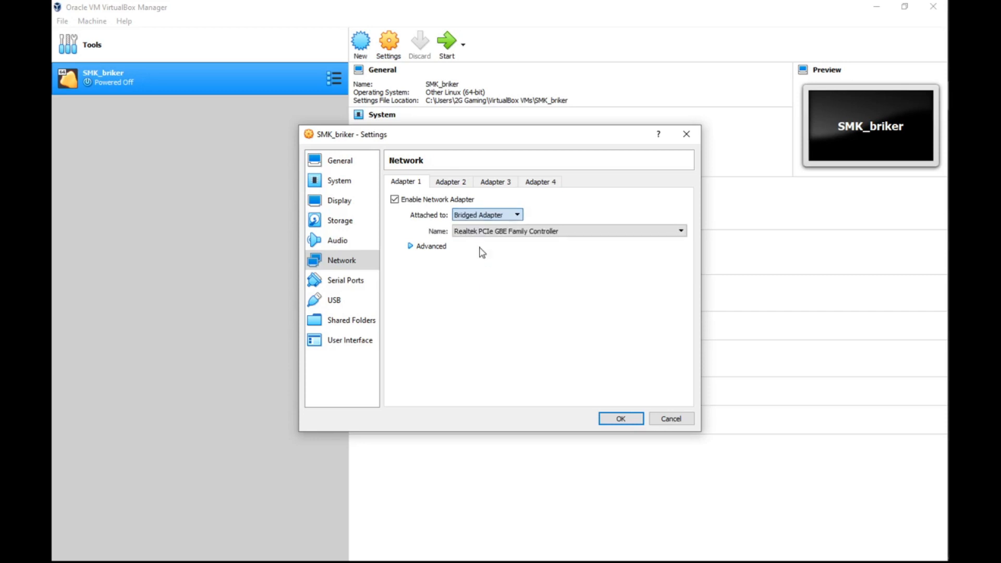
pyautogui.click(498, 231)
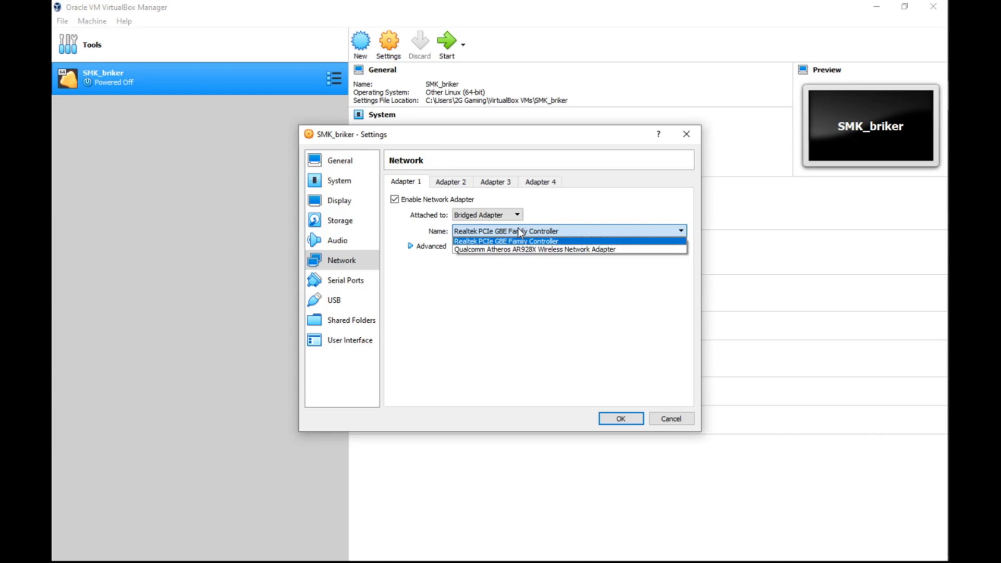
pyautogui.click(475, 218)
pyautogui.click(475, 218)
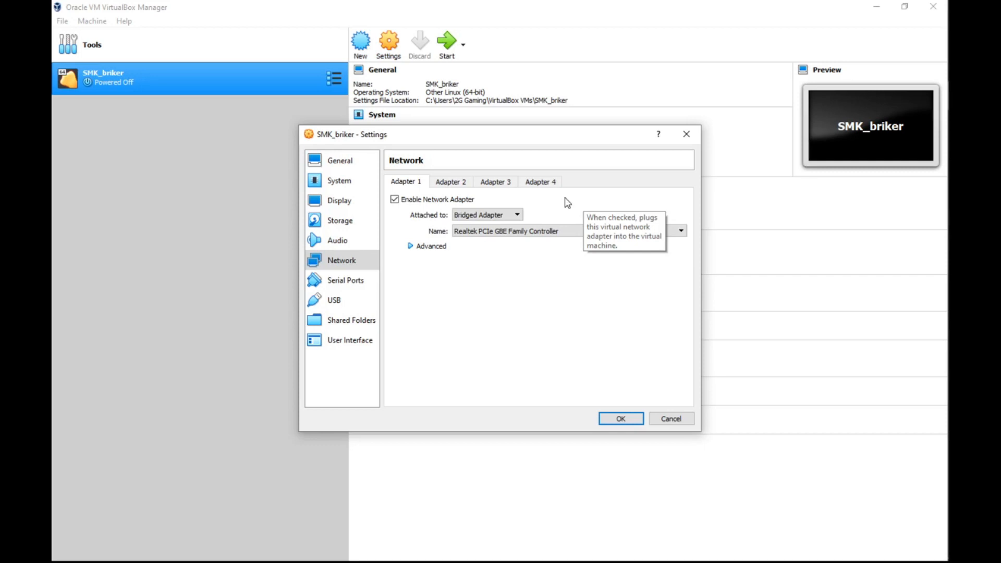
pyautogui.click(503, 216)
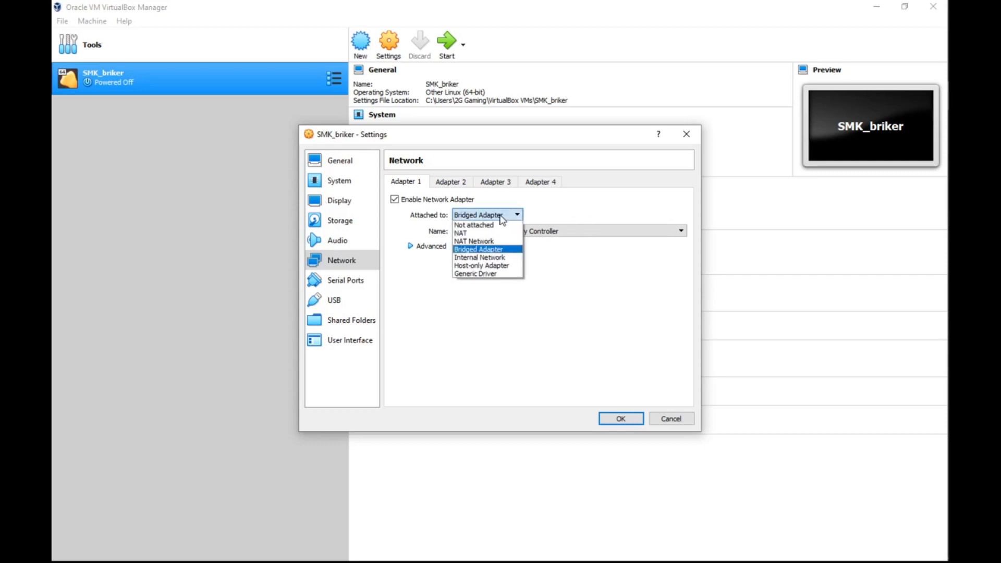
pyautogui.click(503, 218)
pyautogui.click(501, 232)
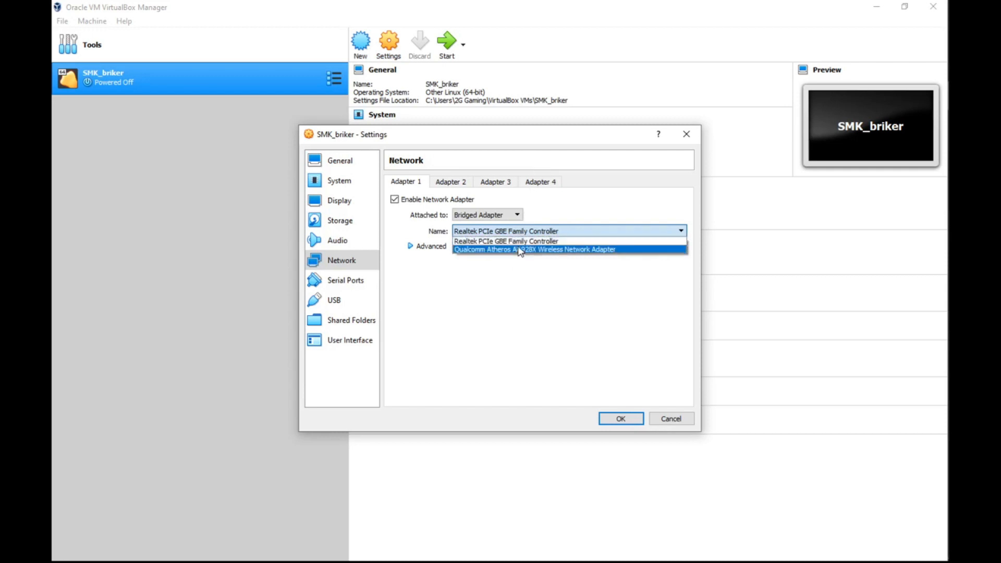
pyautogui.click(471, 240)
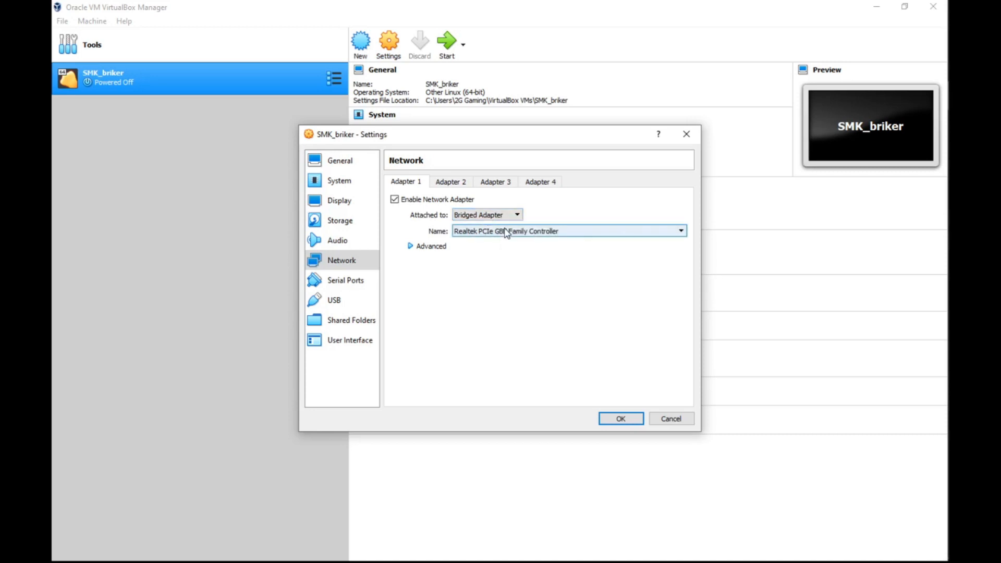
# Switch adapter 1 to Host-only Adapter using VirtualBox Host-Only Ethernet Adapter.
pyautogui.click(501, 218)
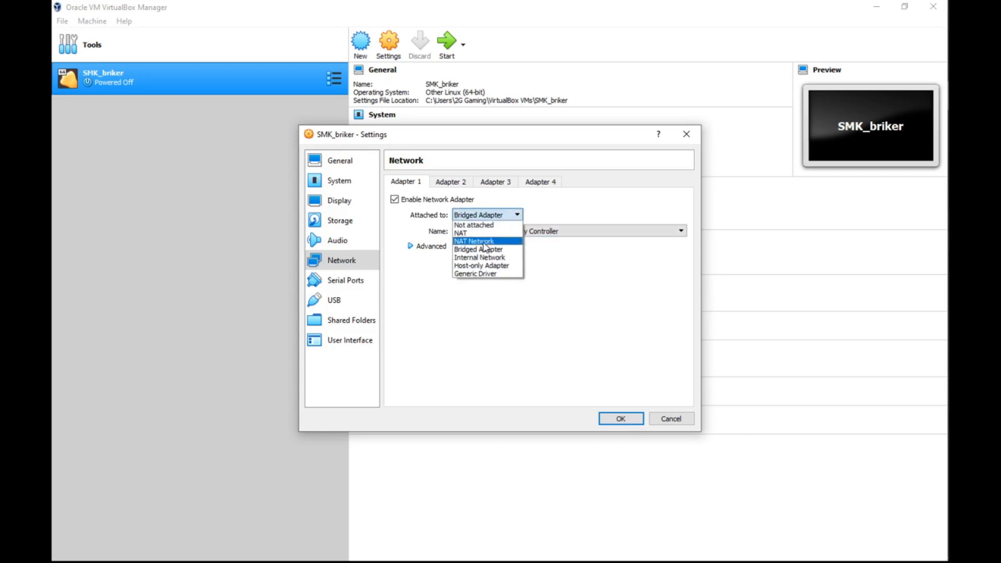
pyautogui.click(481, 266)
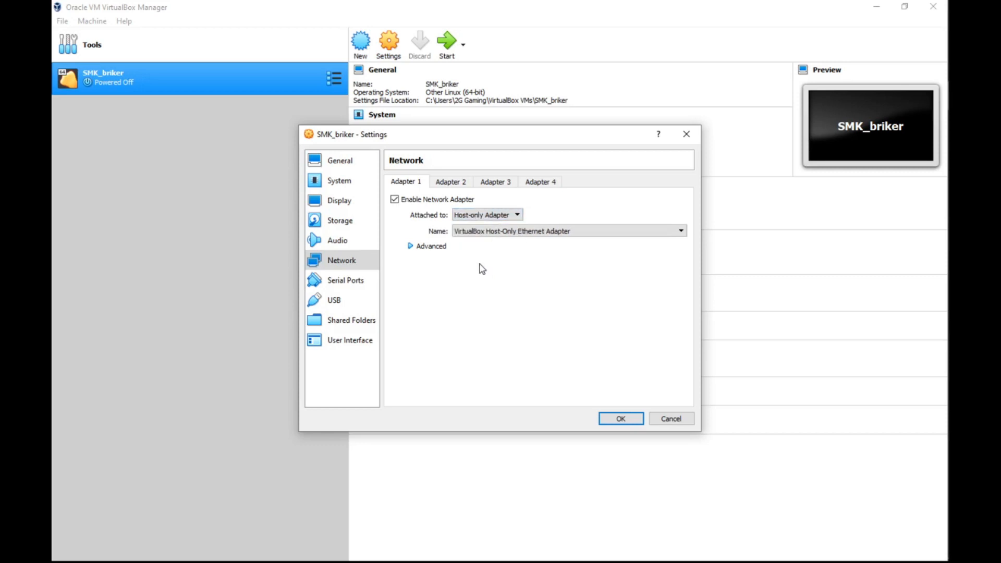
pyautogui.click(487, 215)
pyautogui.click(490, 216)
pyautogui.click(489, 214)
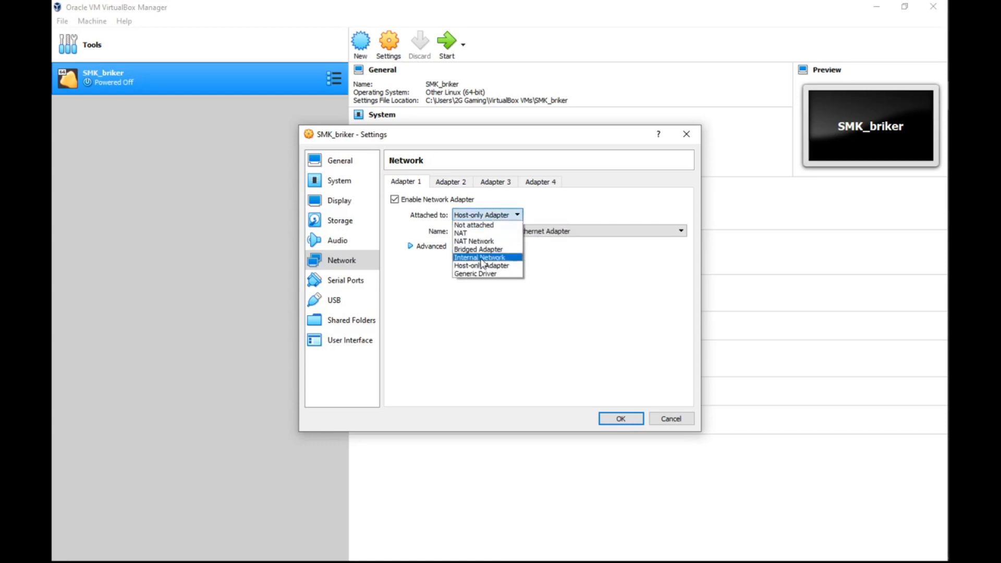
pyautogui.click(499, 263)
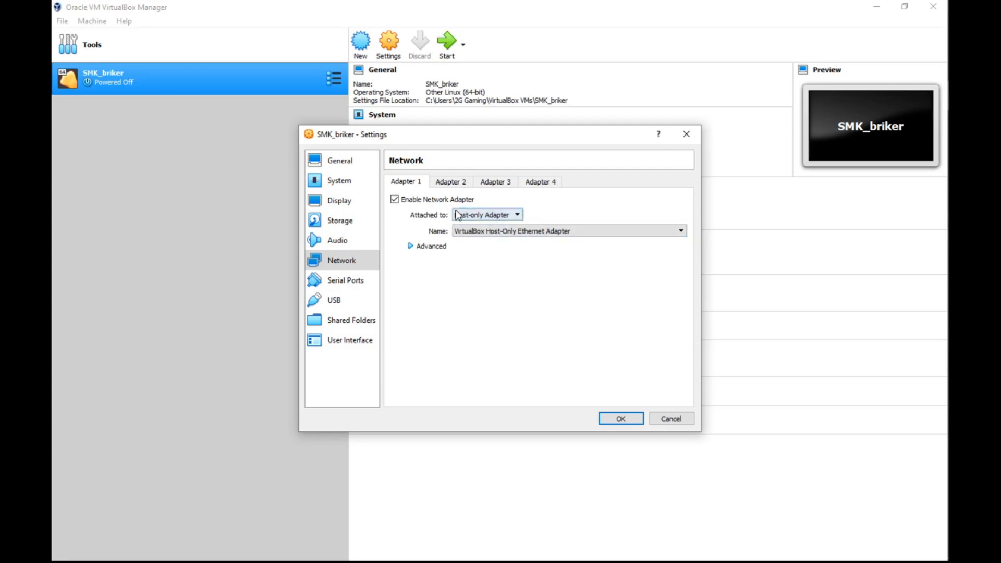
# Enable Adapter 2 attached to NAT and save SMK_briker's settings with OK.
pyautogui.click(450, 182)
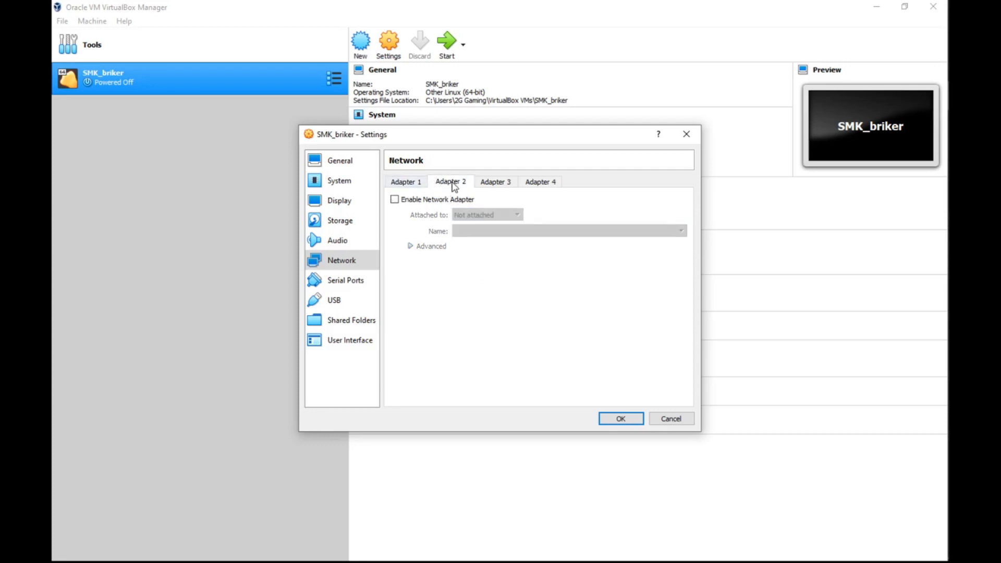
pyautogui.click(406, 200)
pyautogui.click(488, 215)
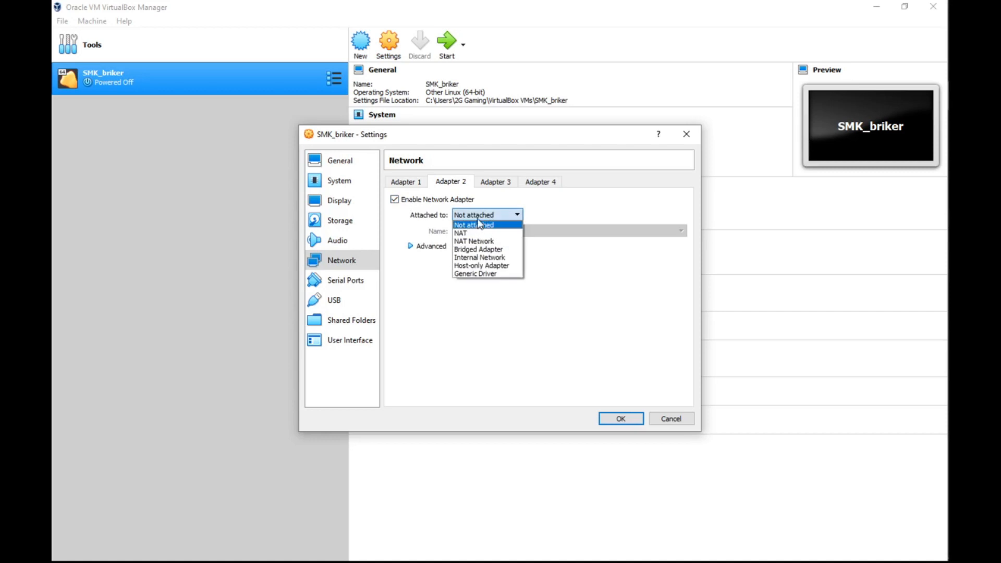
pyautogui.click(475, 233)
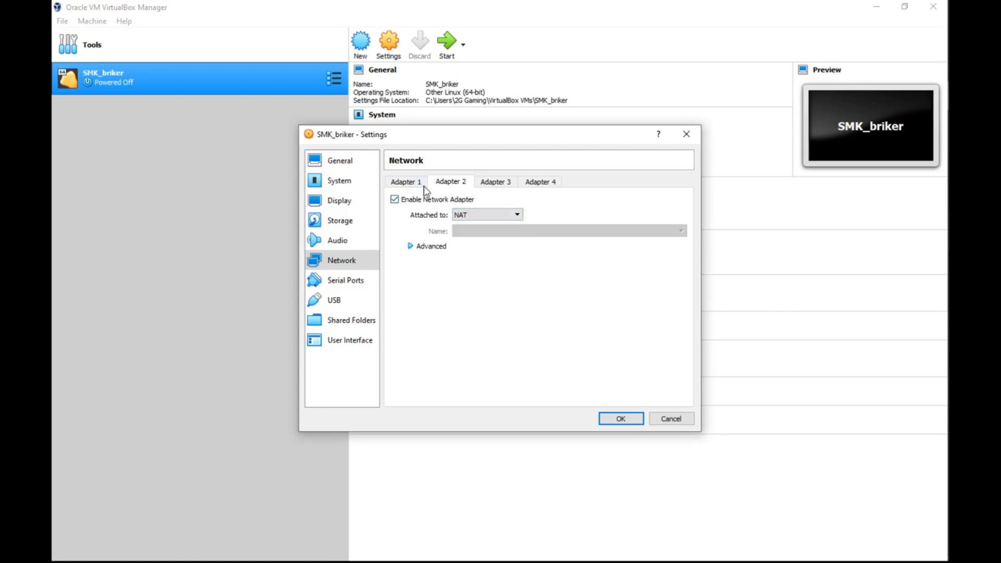
pyautogui.click(410, 185)
pyautogui.click(463, 185)
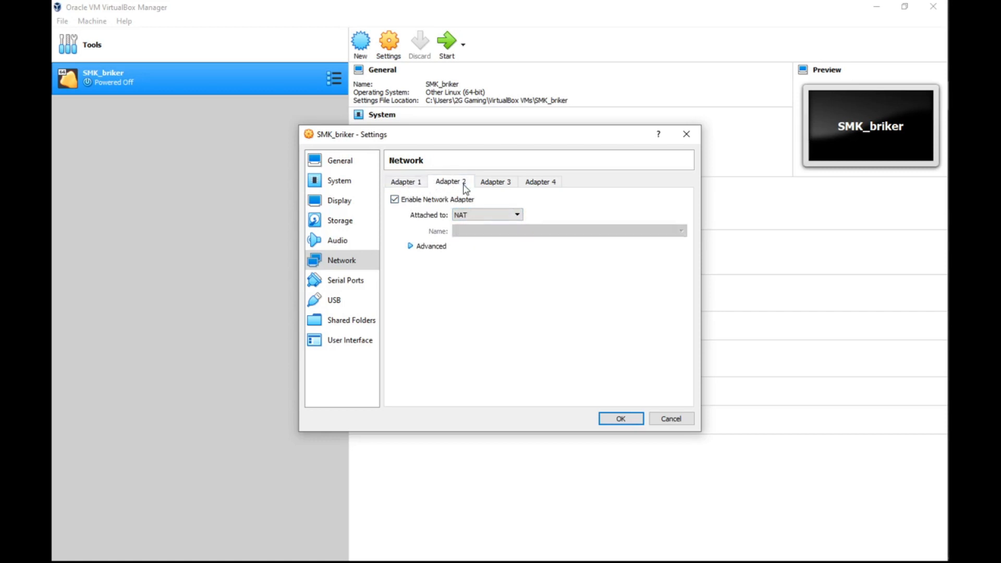
pyautogui.click(415, 185)
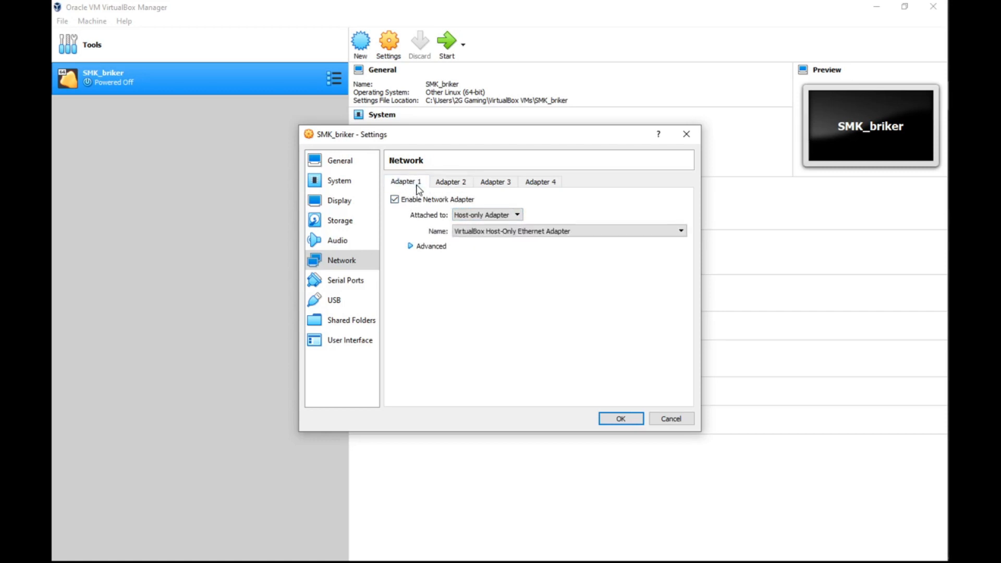
pyautogui.click(622, 419)
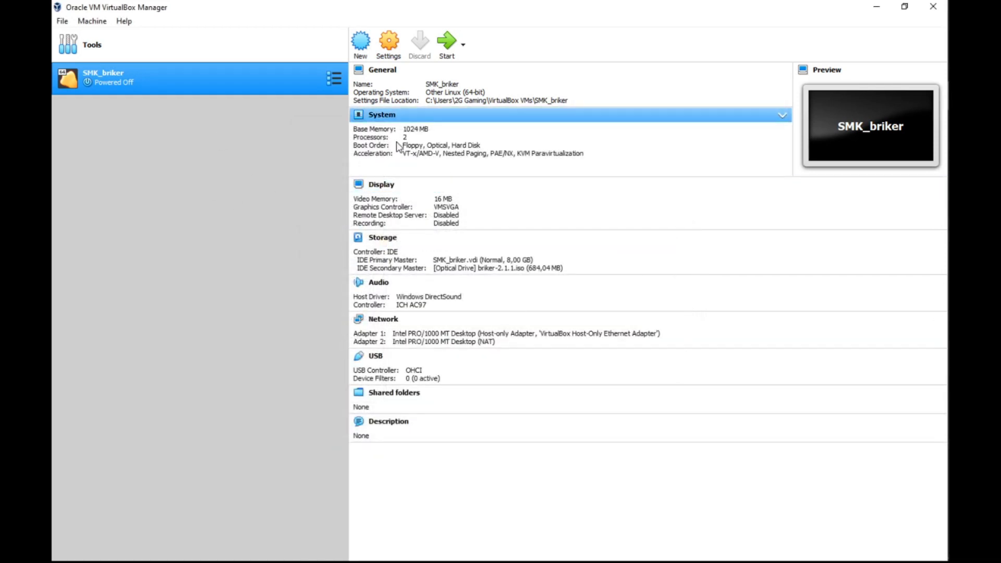
# Boot SMK_briker, dismiss the keyboard capture notice, and maximize the VM window.
pyautogui.click(446, 46)
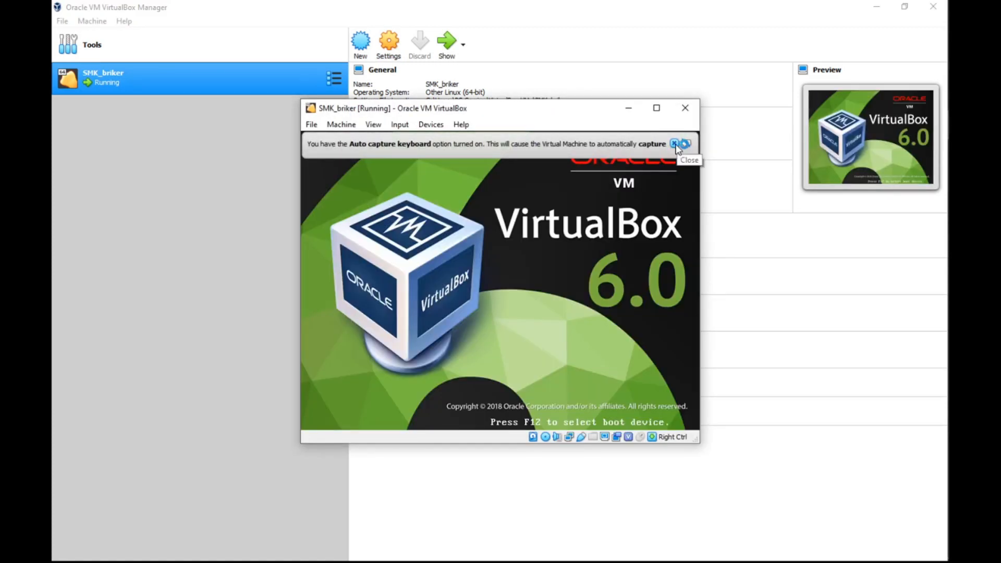
pyautogui.click(675, 144)
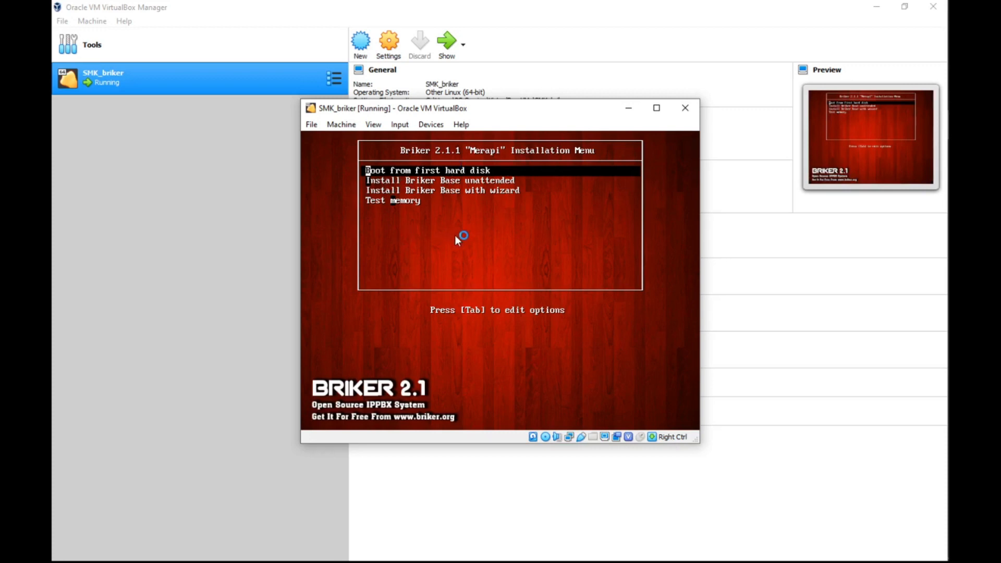
pyautogui.press('super+Up')
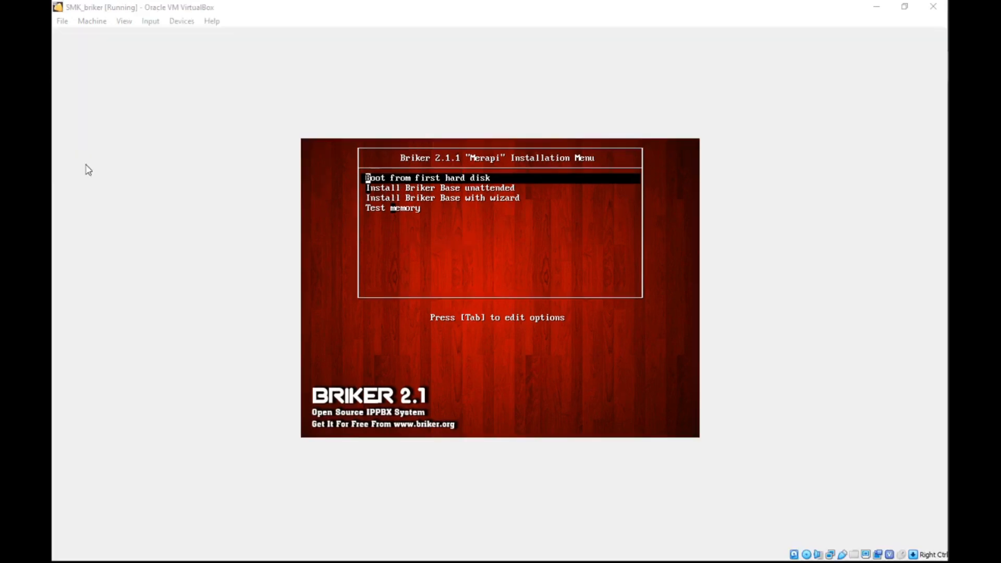
# Browse the Briker boot menu entries: hard disk boot, unattended install and wizard install.
pyautogui.click(161, 122)
pyautogui.press('Down')
pyautogui.press('Up')
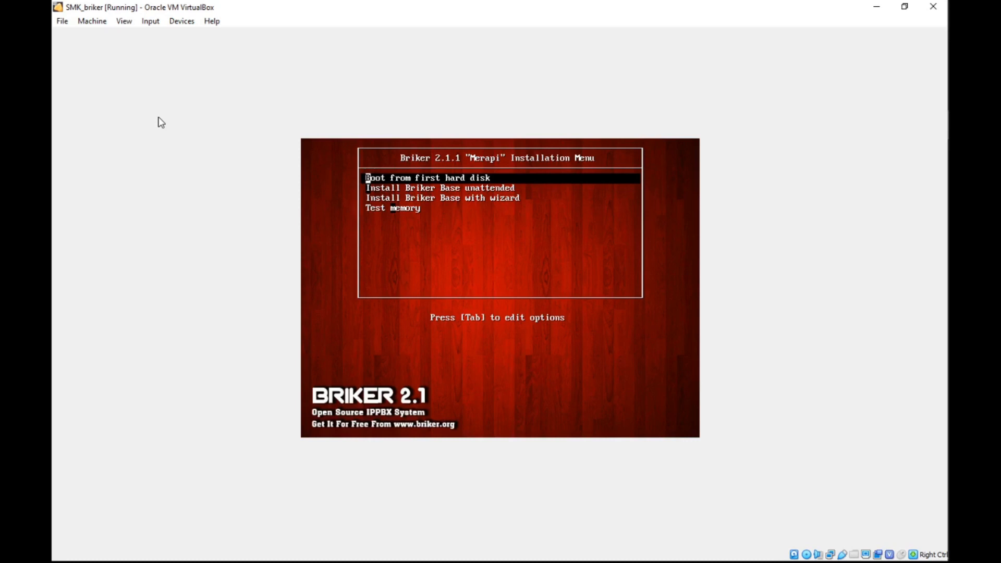
pyautogui.press('Down')
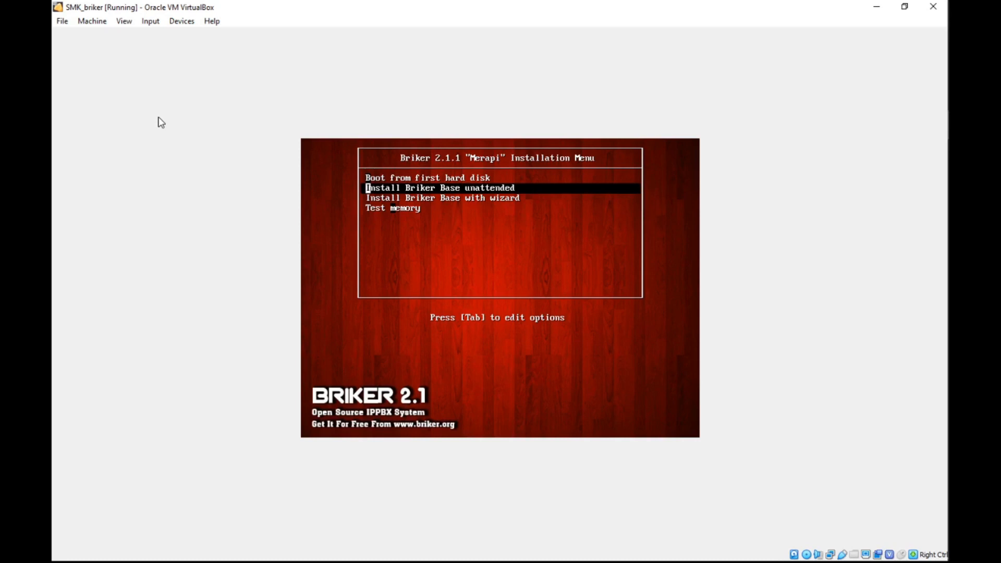
pyautogui.press('Down')
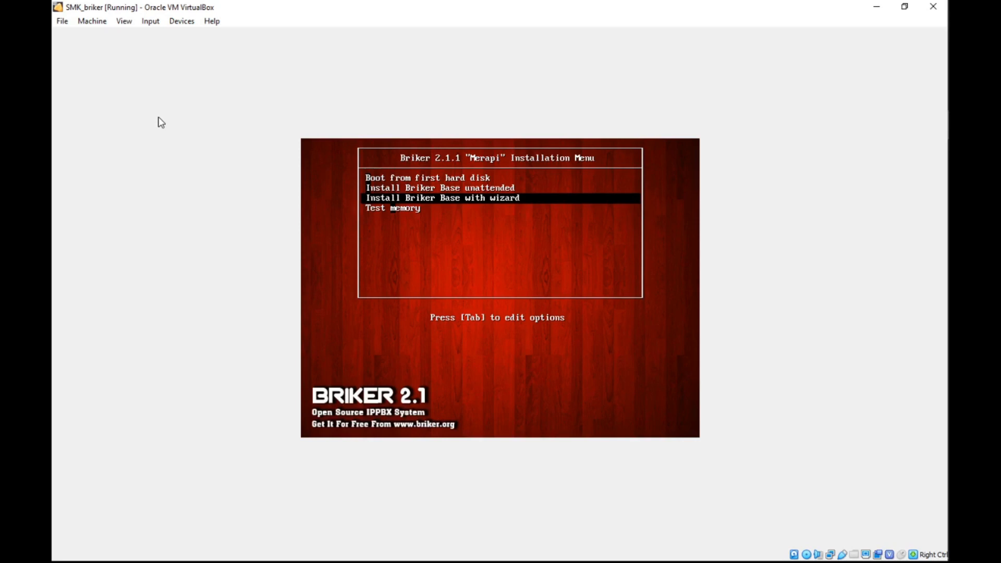
pyautogui.press('Up')
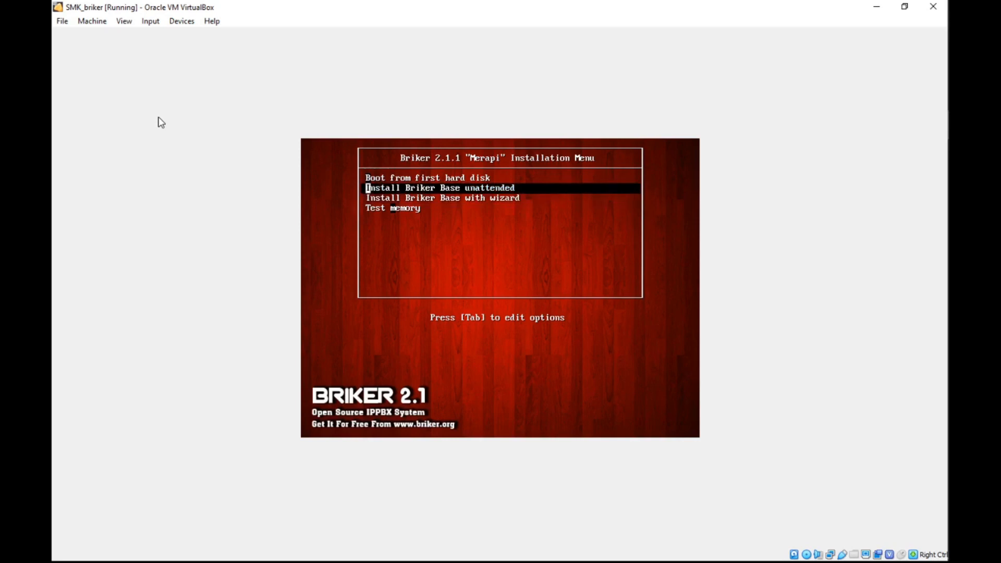
pyautogui.press('Down')
pyautogui.press('Up')
pyautogui.press('Down')
pyautogui.press('Up')
pyautogui.press('Up')
pyautogui.press('Down')
pyautogui.press('Down')
pyautogui.press('Down')
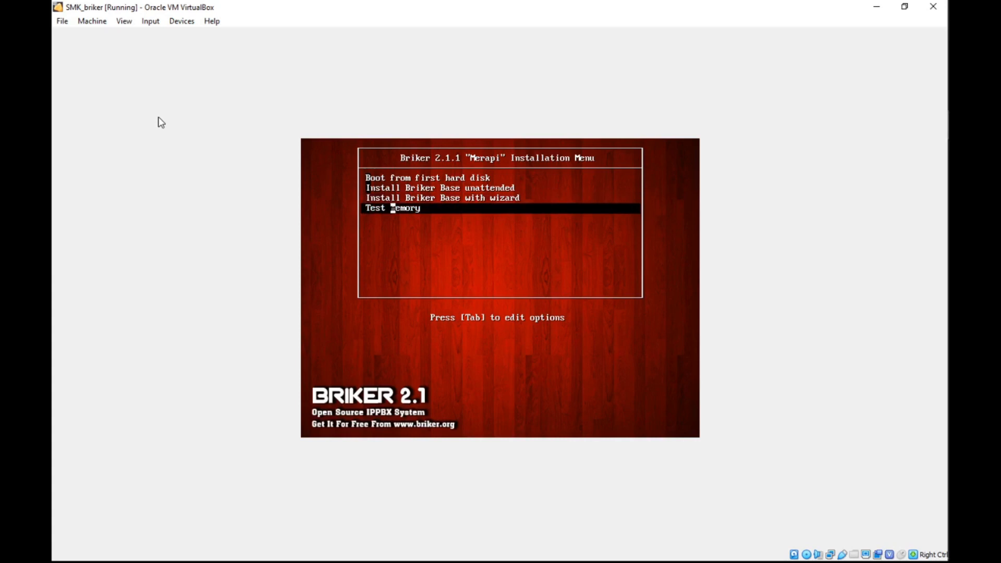
pyautogui.press('Up')
pyautogui.press('Up')
pyautogui.press('Up')
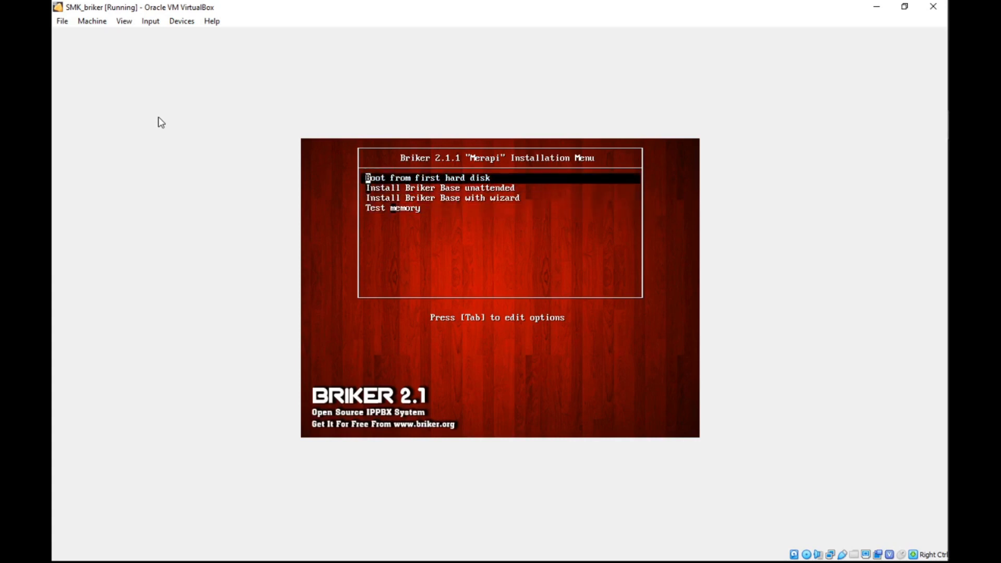
pyautogui.press('Down')
pyautogui.press('Down')
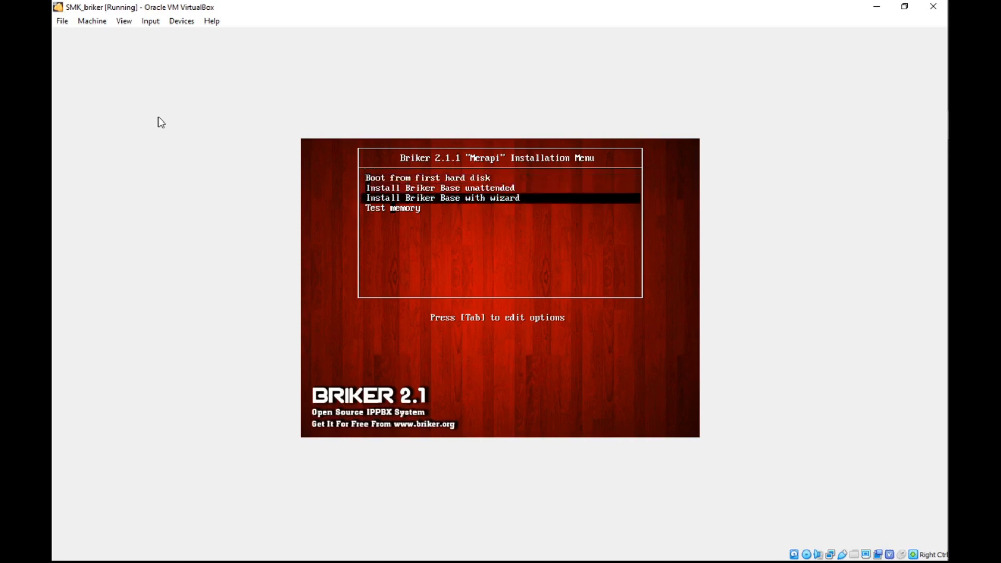
pyautogui.press('Up')
pyautogui.press('Up')
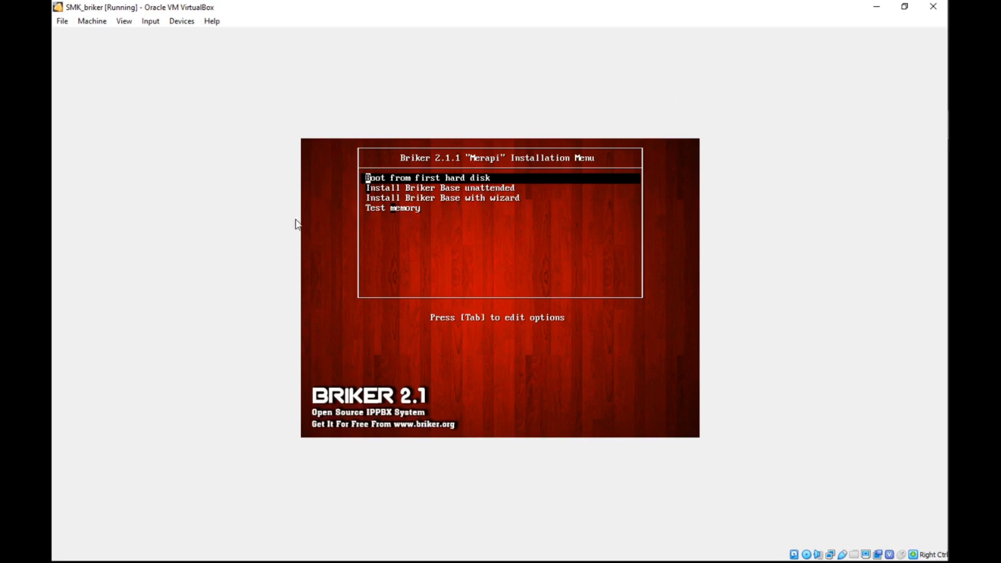
# Select 'Install Briker Base unattended' and launch it.
pyautogui.click(458, 251)
pyautogui.press('Down')
pyautogui.press('Down')
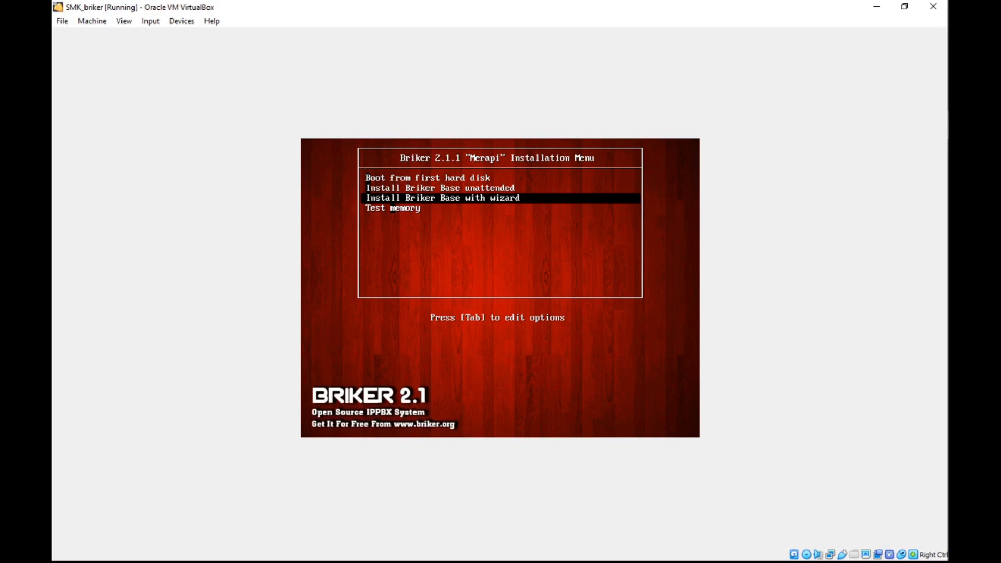
pyautogui.press('Up')
pyautogui.press('Up')
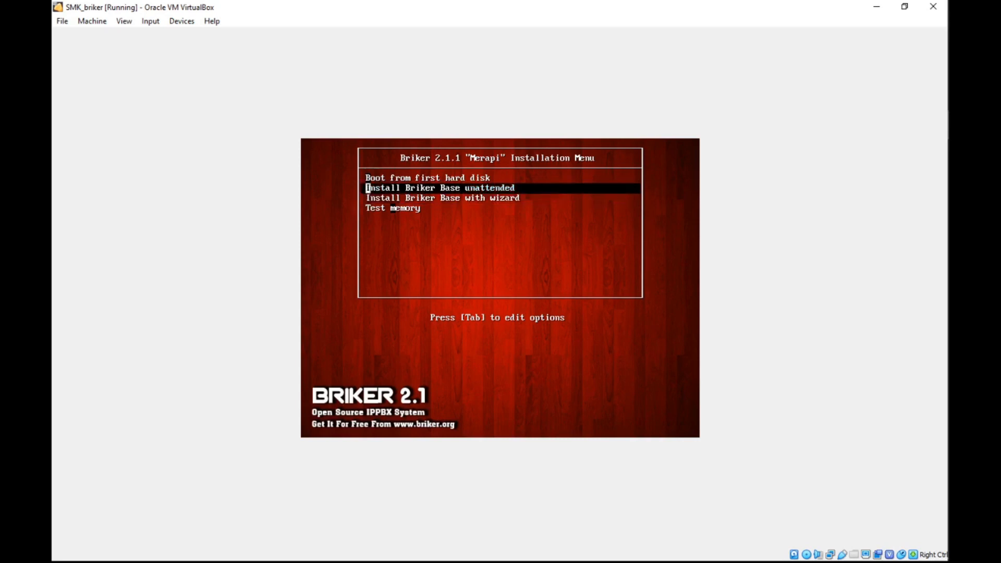
pyautogui.press('Down')
pyautogui.press('Down')
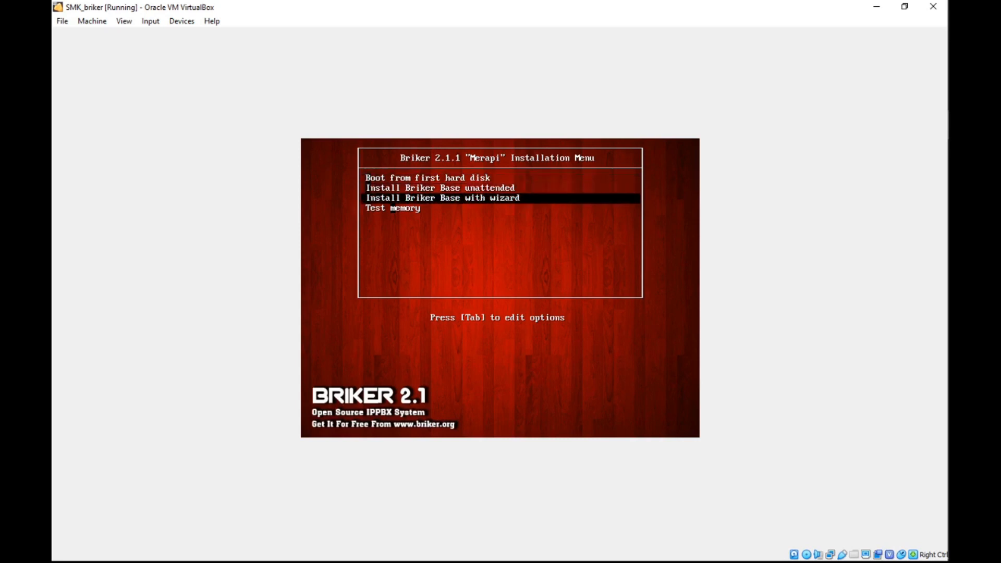
pyautogui.press('Up')
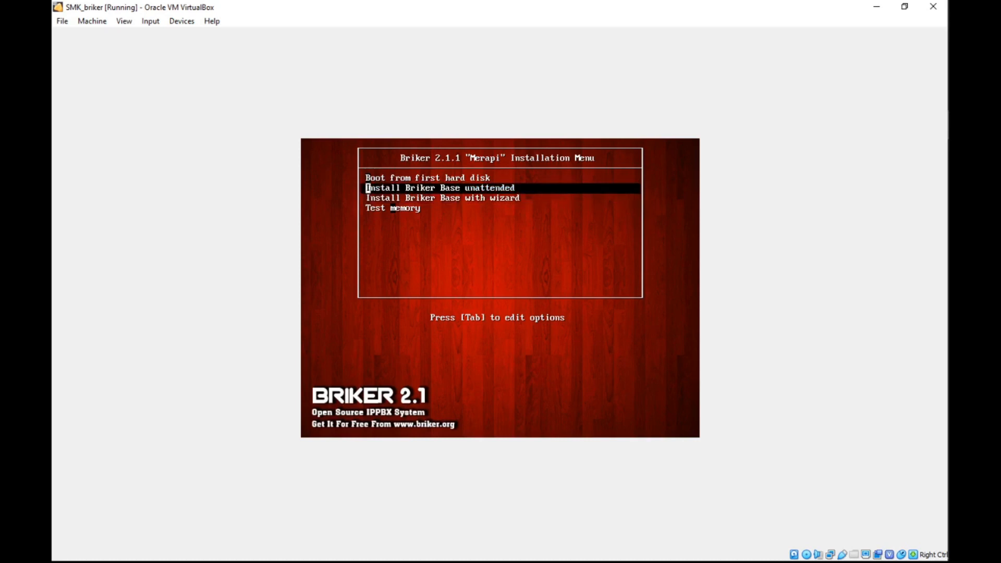
pyautogui.press('Return')
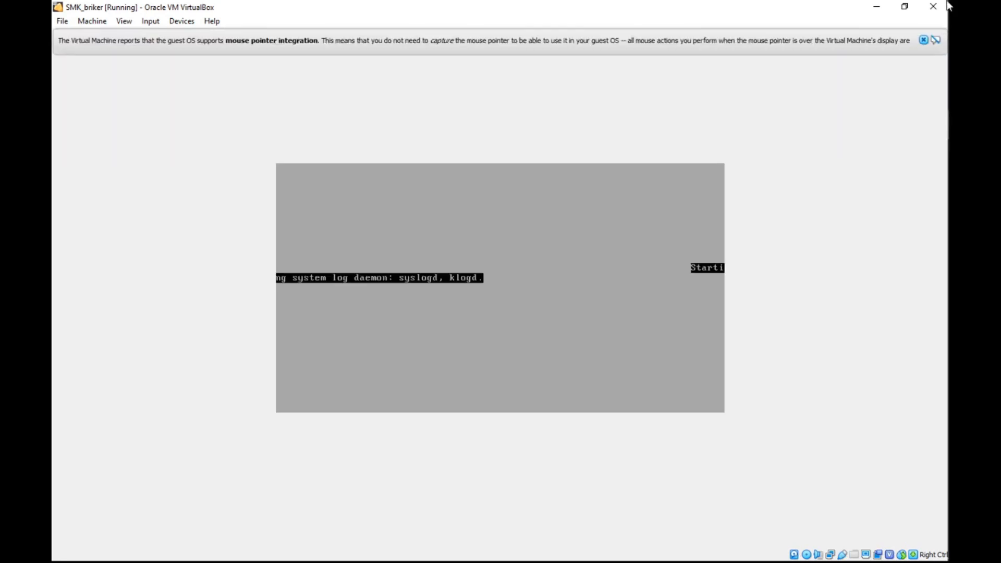
# Dismiss the mouse pointer integration notice while the installer runs to its final stage.
pyautogui.click(924, 41)
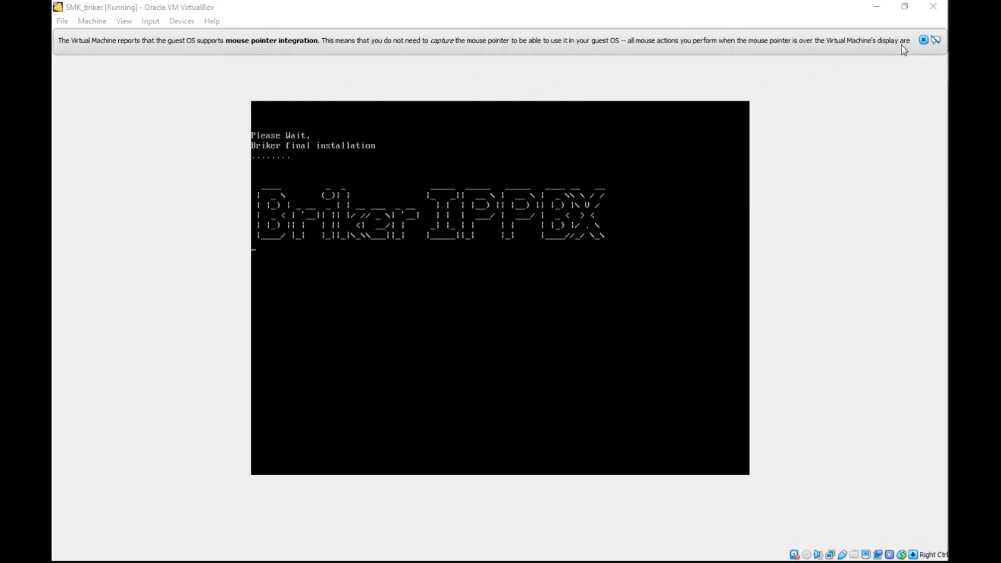
# Dismiss both mouse integration notices while Briker finishes installing to the ippbx login prompt.
pyautogui.click(924, 40)
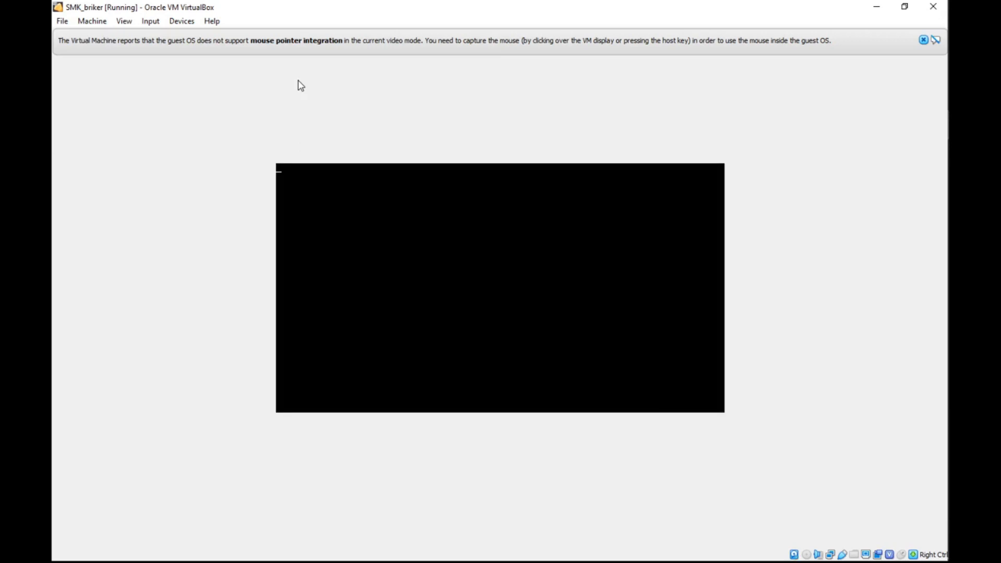
pyautogui.click(924, 40)
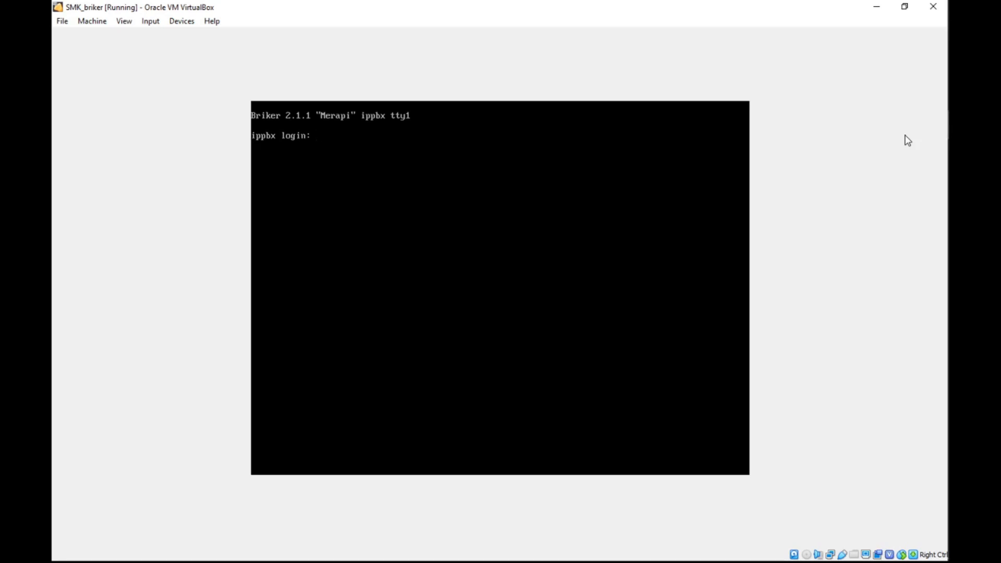
# Log in to the console as support, switch to root with su, and start the vi command.
pyautogui.write('pport')
pyautogui.press('Return')
pyautogui.press('Return')
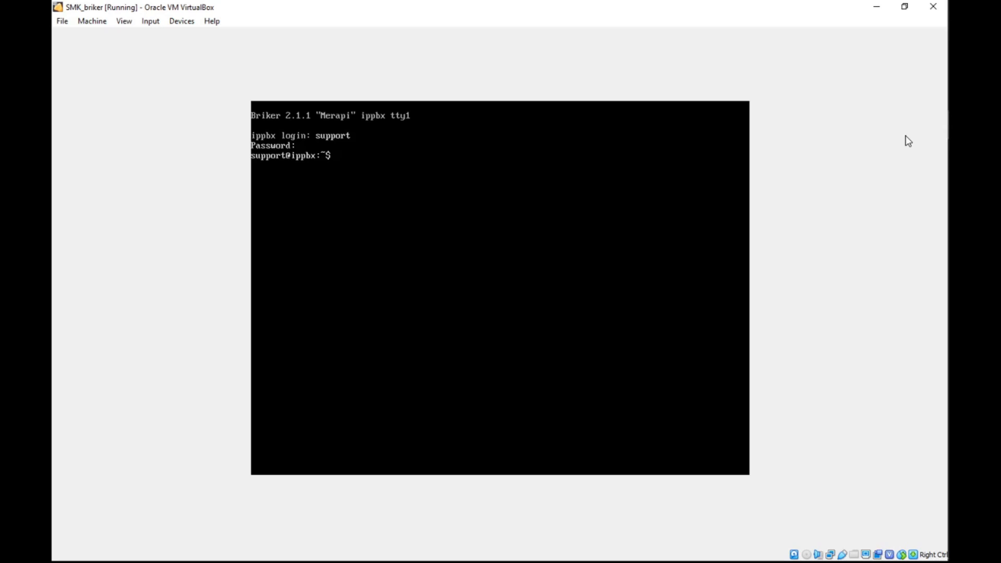
pyautogui.write('su')
pyautogui.press('Return')
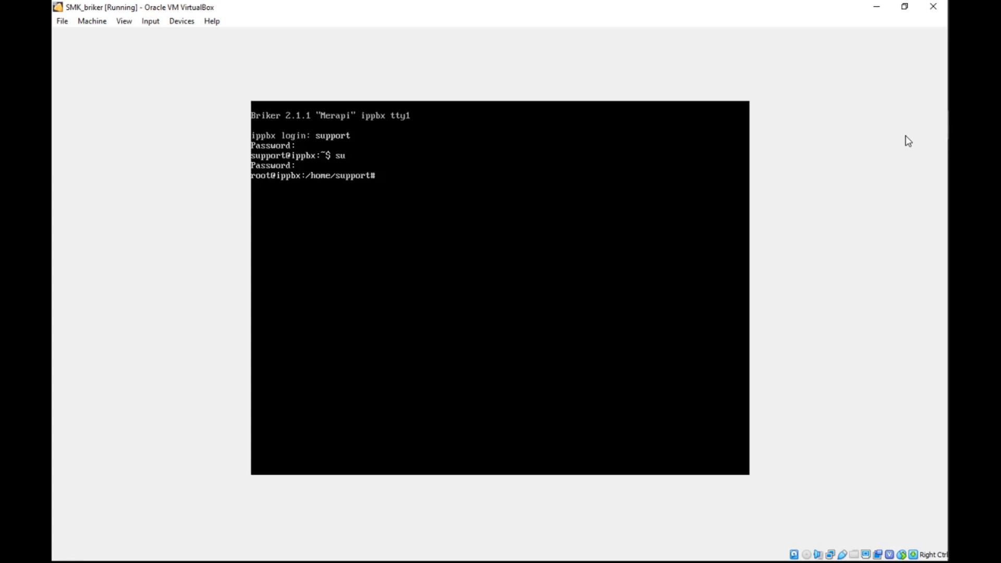
pyautogui.write('vi /etc/network/interface')
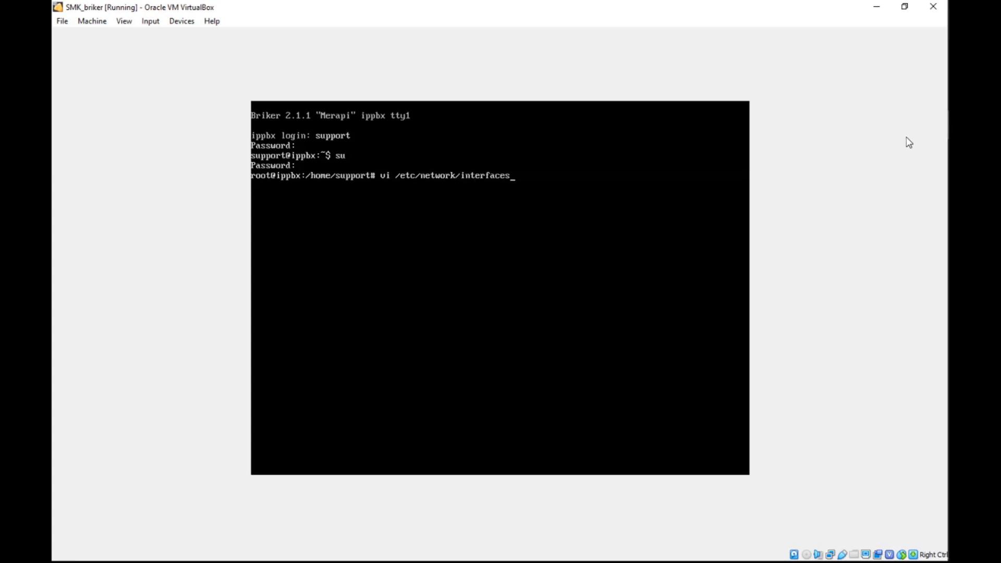
# Open /etc/network/interfaces in the vi editor.
pyautogui.write('s')
pyautogui.press('Return')
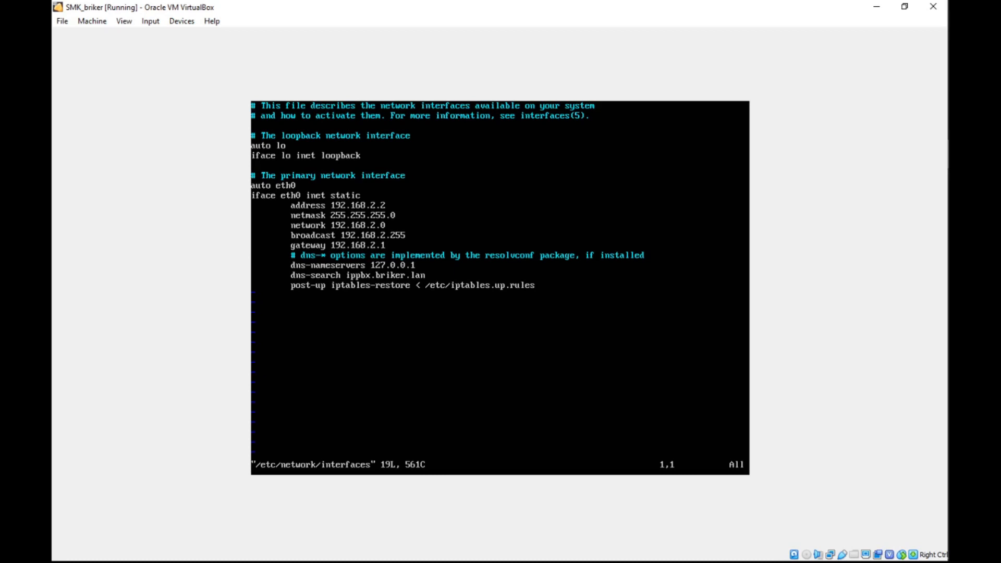
# Move the cursor to the eth0 static address lines and enter insert mode.
pyautogui.press('Down')
pyautogui.press('Down')
pyautogui.press('Down')
pyautogui.press('Down')
pyautogui.press('Down')
pyautogui.press('Down')
pyautogui.press('Down')
pyautogui.press('Down')
pyautogui.press('Down')
pyautogui.press('Down')
pyautogui.press('Down')
pyautogui.press('Up')
pyautogui.press('Up')
pyautogui.press('Right')
pyautogui.press('Right')
pyautogui.press('Right')
pyautogui.press('Right')
pyautogui.press('Right')
pyautogui.press('Right')
pyautogui.press('Right')
pyautogui.press('Right')
pyautogui.press('Right')
pyautogui.press('Right')
pyautogui.press('Right')
pyautogui.press('Right')
pyautogui.press('Right')
pyautogui.press('Right')
pyautogui.press('Right')
pyautogui.press('Right')
pyautogui.press('Right')
pyautogui.press('Right')
pyautogui.press('Right')
pyautogui.press('Right')
pyautogui.press('Down')
pyautogui.press('Right')
pyautogui.press('Right')
pyautogui.press('Right')
pyautogui.press('Right')
pyautogui.press('e')
pyautogui.press('i')
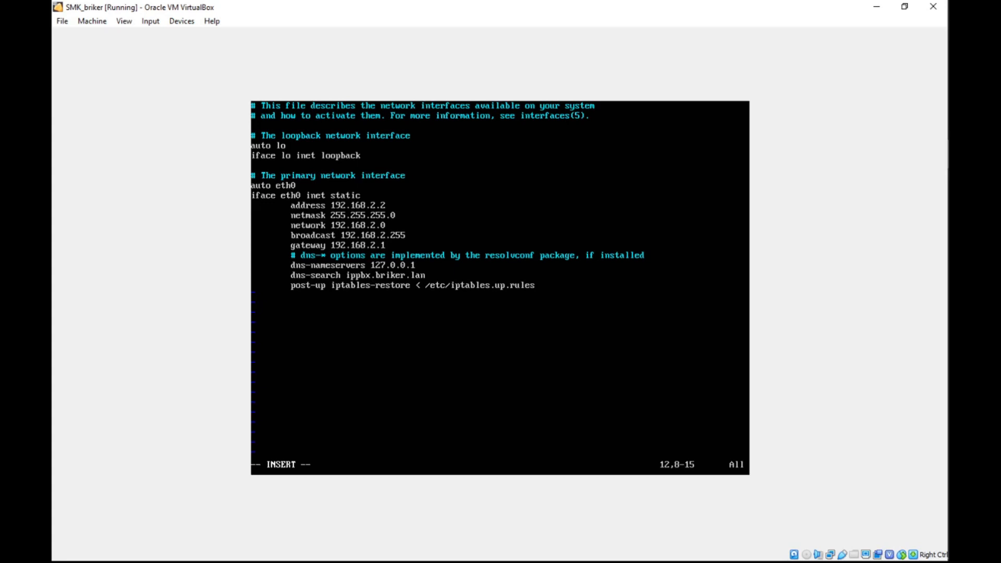
# Replace the ending of the eth0 address with the new host value 254.
pyautogui.press('Up')
pyautogui.press('Right')
pyautogui.press('Right')
pyautogui.press('Right')
pyautogui.press('Right')
pyautogui.press('Right')
pyautogui.press('Right')
pyautogui.press('Right')
pyautogui.press('Right')
pyautogui.press('Right')
pyautogui.press('Right')
pyautogui.press('Right')
pyautogui.press('Right')
pyautogui.press('Left')
pyautogui.press('BackSpace')
pyautogui.press('BackSpace')
pyautogui.press('BackSpace')
pyautogui.write('0.')
pyautogui.write('254')
# Change the subnet to 100 so address reads 192.168.100.254 and network 192.168.100.0.
pyautogui.press('Down')
pyautogui.press('Down')
pyautogui.press('Up')
pyautogui.press('Down')
pyautogui.press('Left')
pyautogui.press('Left')
pyautogui.press('BackSpace')
pyautogui.write('0')
pyautogui.press('Right')
pyautogui.press('Right')
pyautogui.press('Left')
pyautogui.press('Left')
pyautogui.press('Up')
pyautogui.write('10')
pyautogui.press('Down')
pyautogui.press('Left')
pyautogui.write('10')
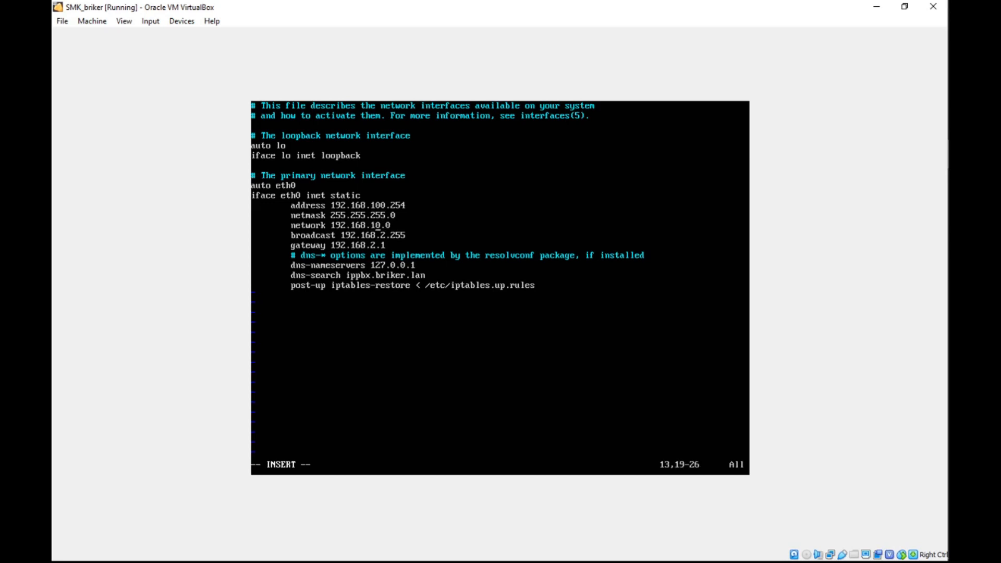
# Set the broadcast to 192.168.100.255 and remove the old 2 from the gateway.
pyautogui.press('Down')
pyautogui.press('Right')
pyautogui.press('BackSpace')
pyautogui.write('100')
pyautogui.press('Down')
pyautogui.press('Left')
pyautogui.press('Left')
pyautogui.press('BackSpace')
# Make the gateway 192.168.100.1 and exit insert mode.
pyautogui.write('100')
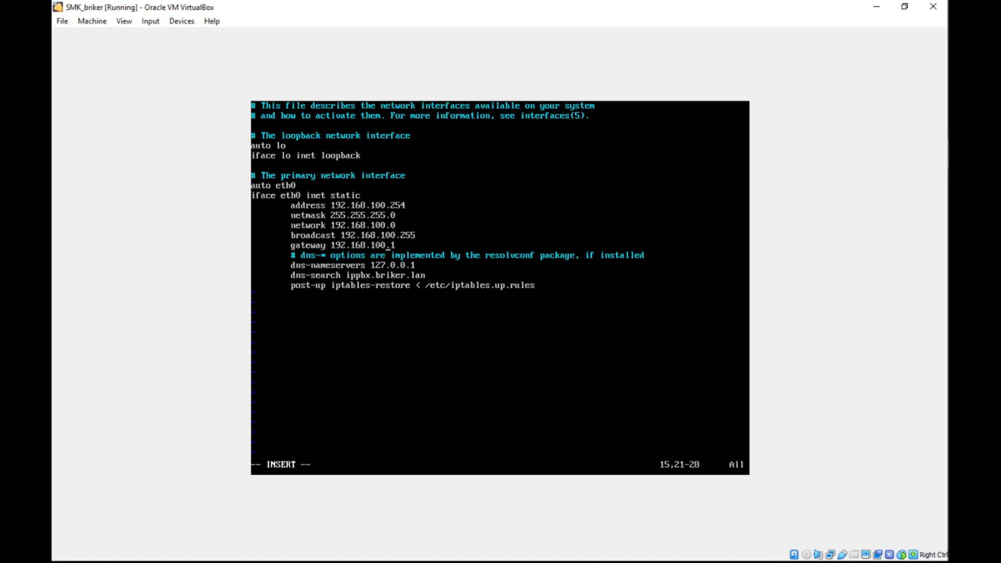
pyautogui.press('Escape')
# Save the interfaces file with :wq and run /etc/init.d/networking restart.
pyautogui.write(':')
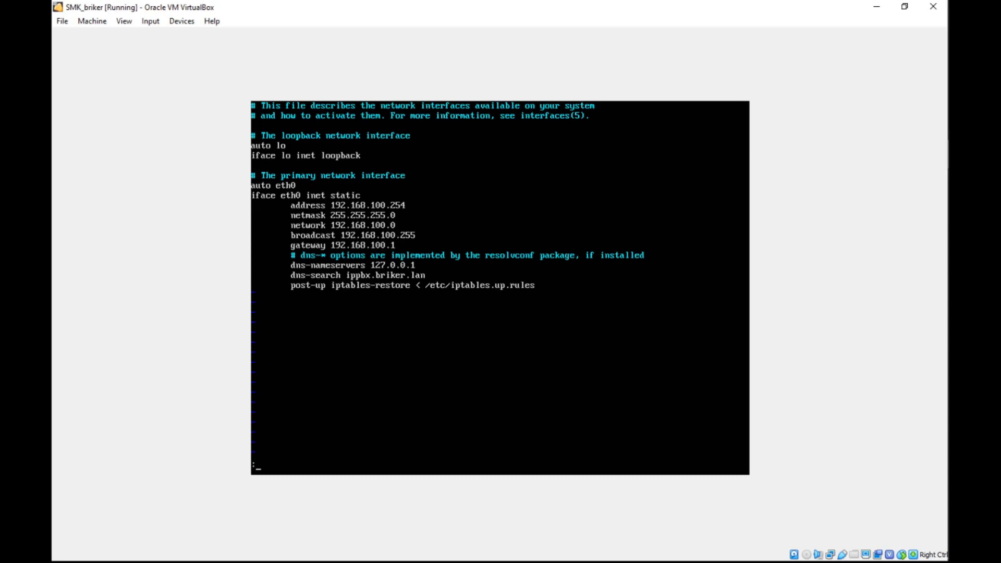
pyautogui.write('wq')
pyautogui.press('Return')
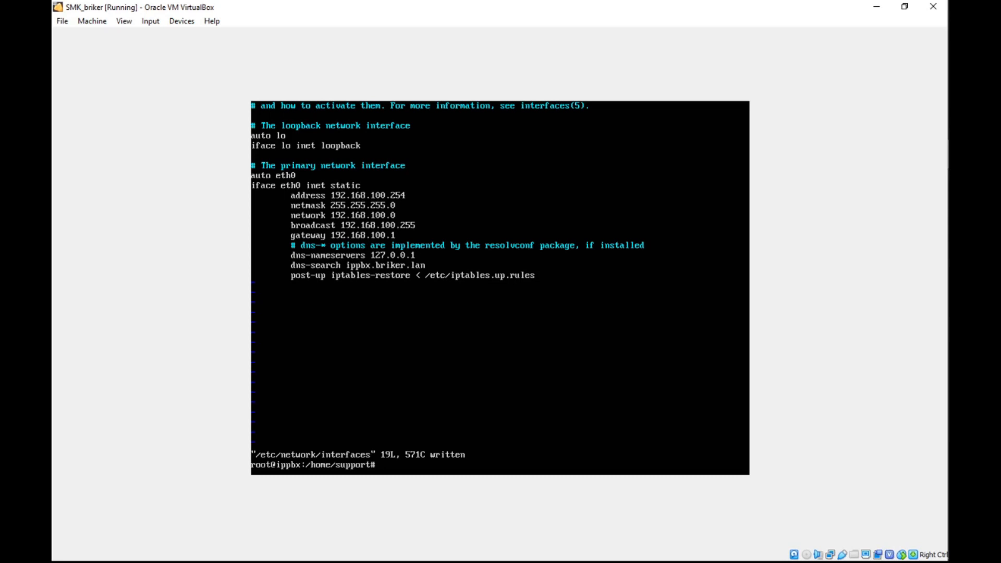
pyautogui.write('e/support# /etc/networking restart')
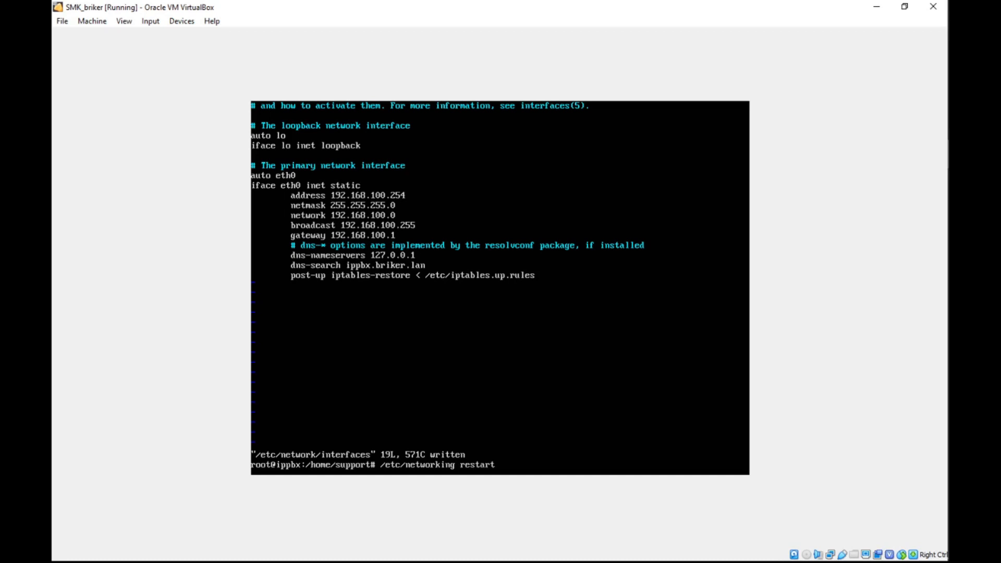
pyautogui.press('Return')
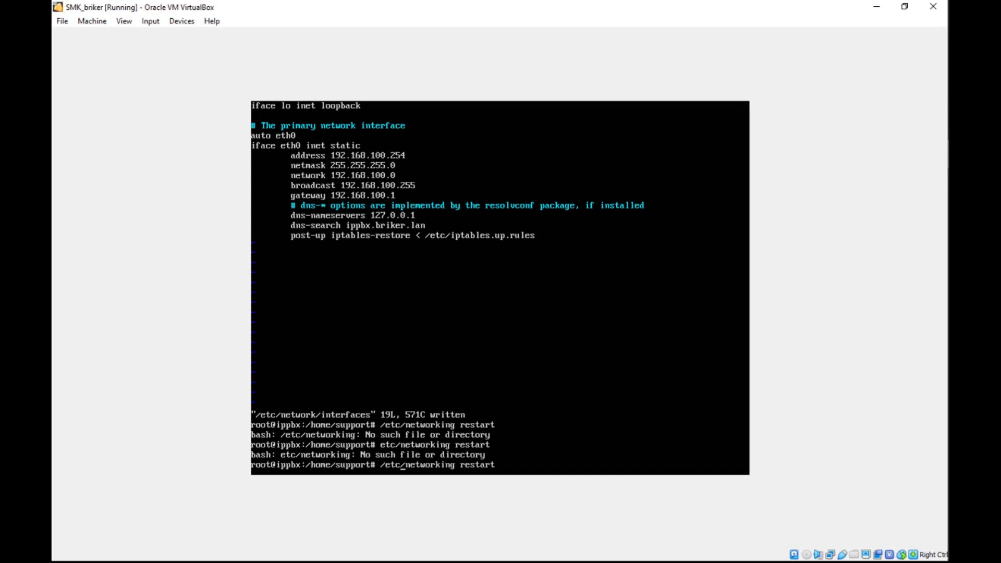
pyautogui.write('init')
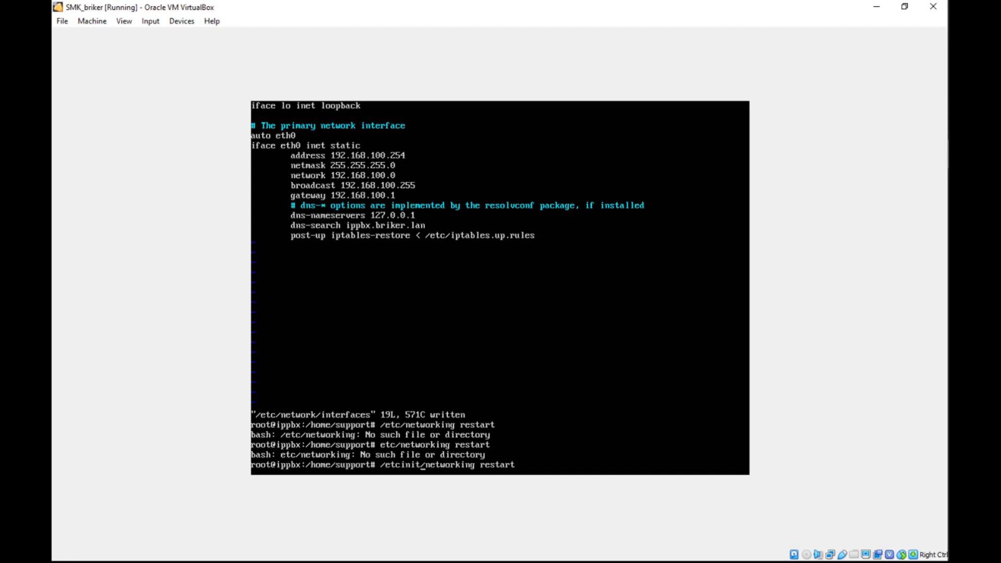
pyautogui.press('BackSpace')
pyautogui.press('BackSpace')
pyautogui.press('BackSpace')
pyautogui.press('BackSpace')
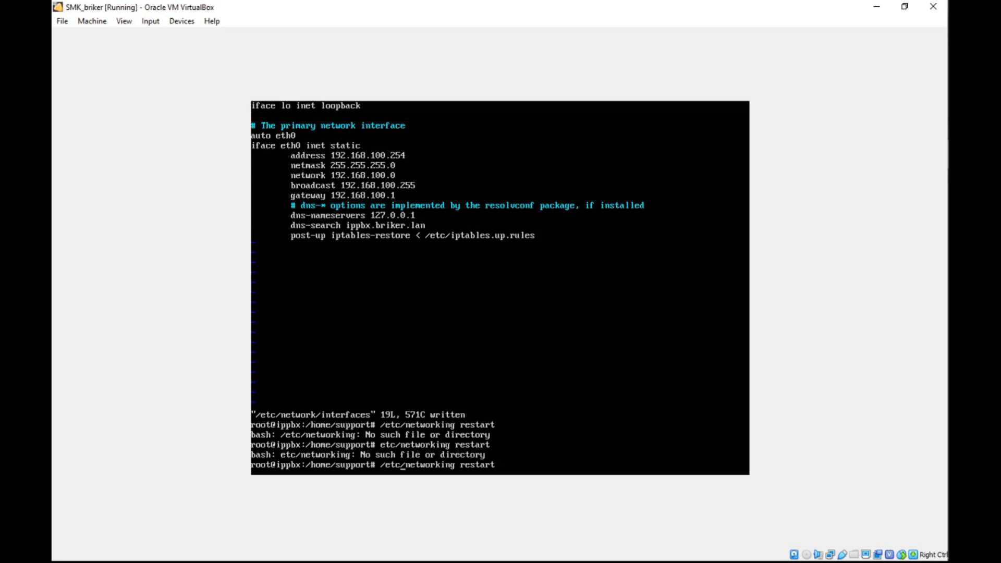
pyautogui.write('/init')
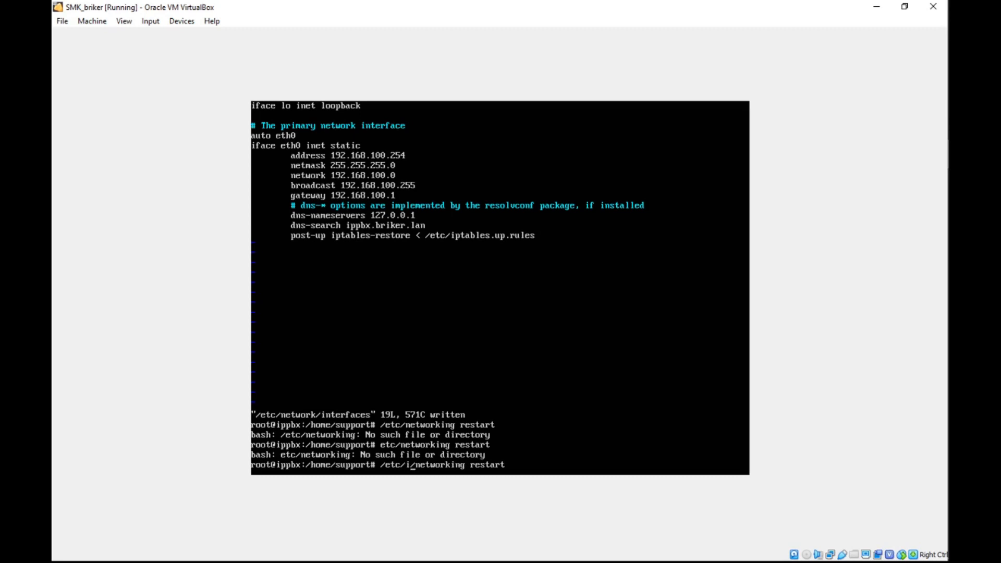
pyautogui.write('.d')
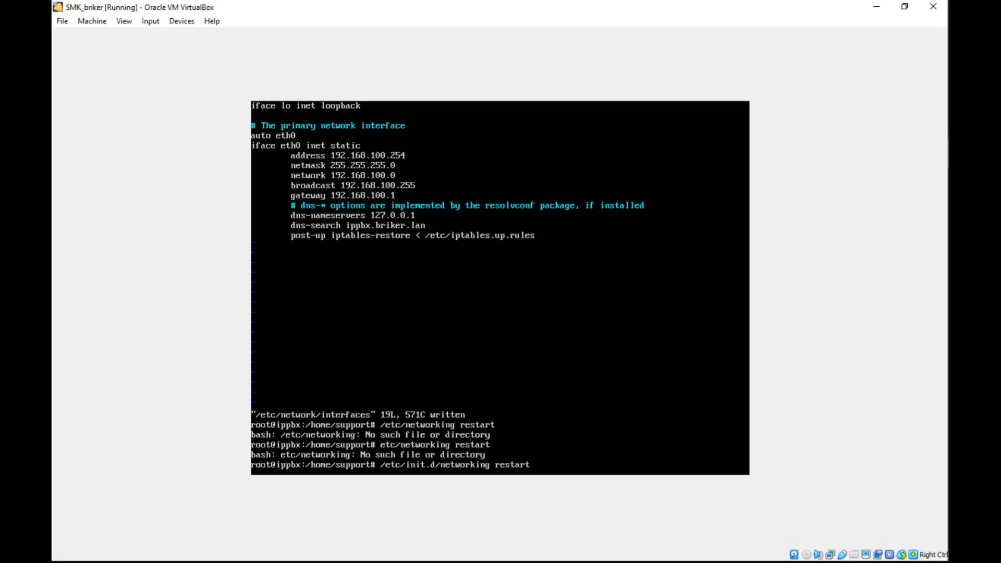
pyautogui.press('Return')
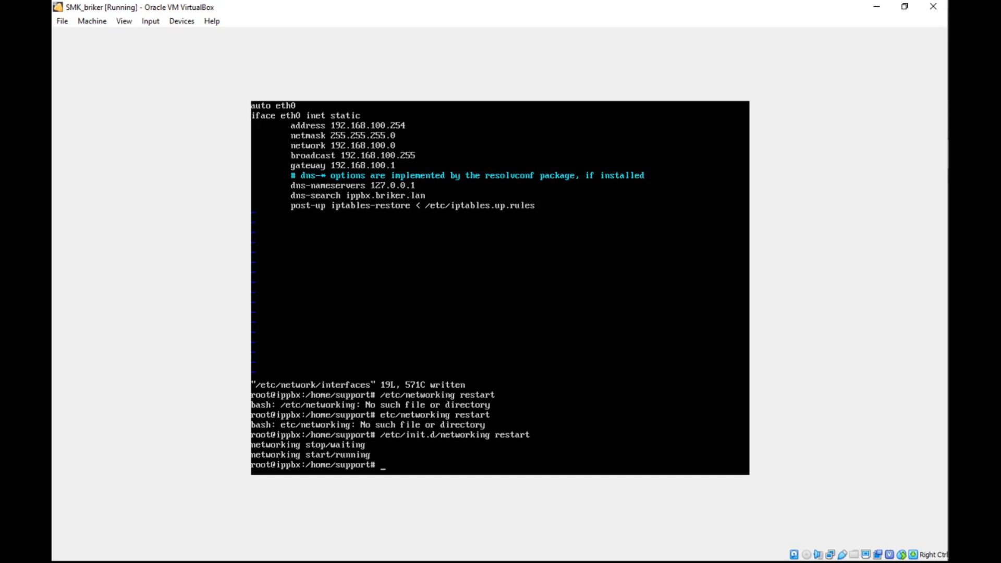
# Run ifconfig to confirm eth0 now shows 192.168.100.254.
pyautogui.write('onfig')
pyautogui.press('Return')
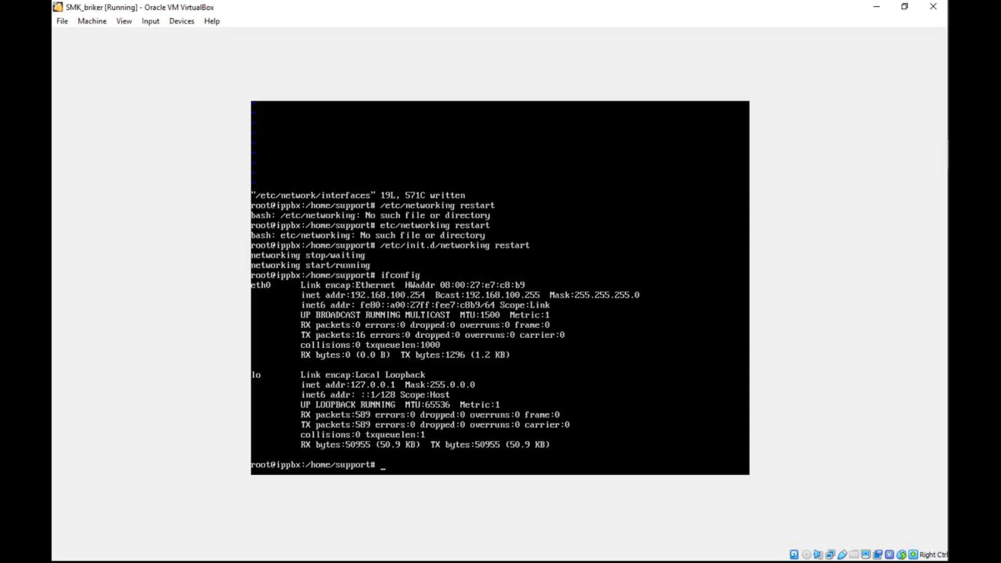
# Minimize the VirtualBox windows and launch a maximized Google Chrome.
pyautogui.click(876, 7)
pyautogui.click(873, 8)
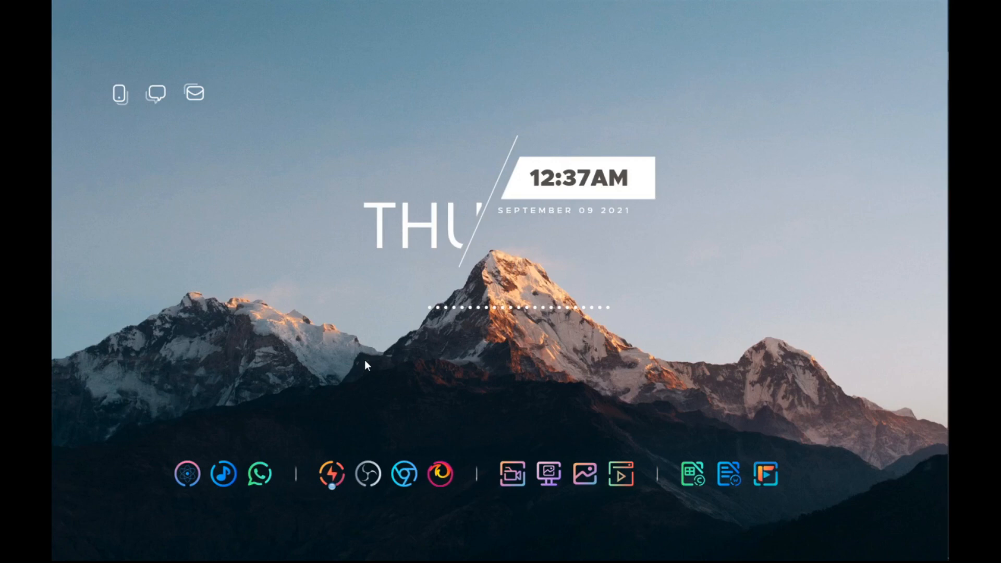
pyautogui.click(406, 476)
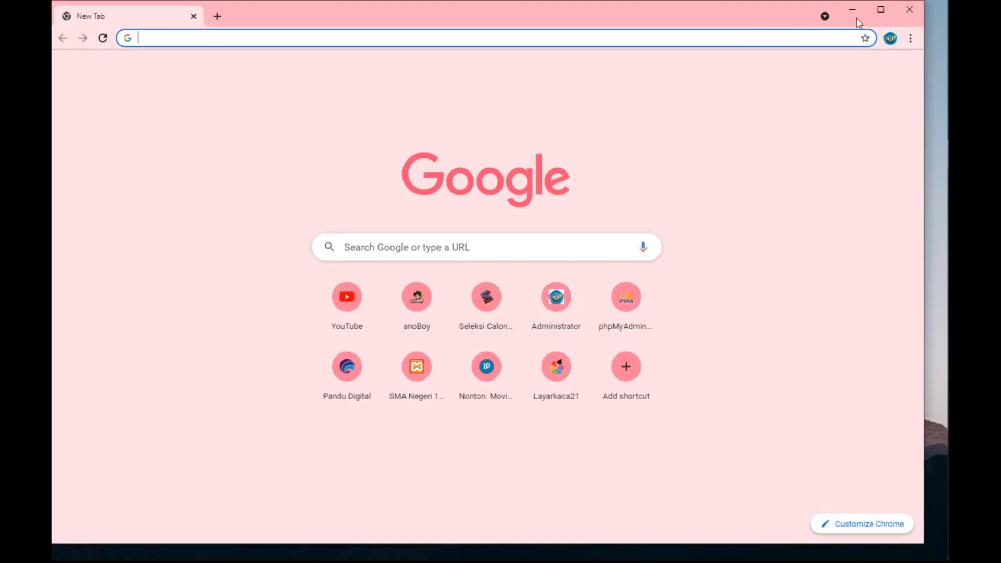
pyautogui.click(885, 10)
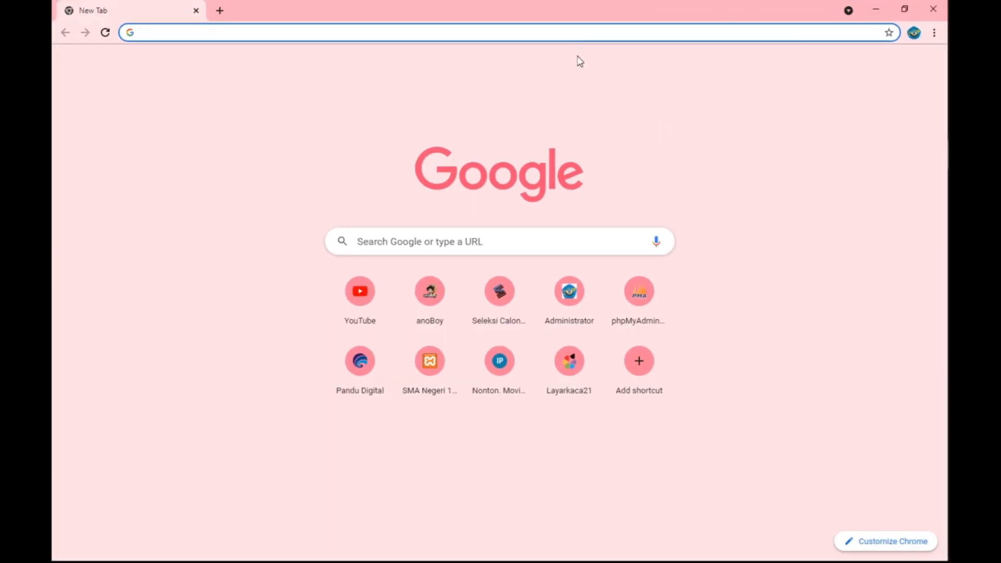
# Browse to 192.168.100.254 and proceed past the unsafe certificate warning.
pyautogui.click(572, 31)
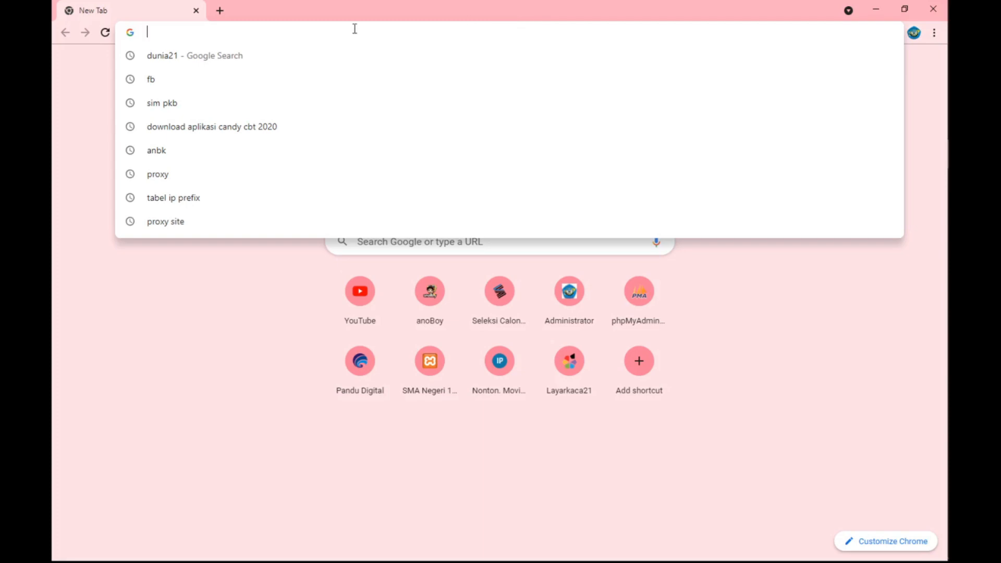
pyautogui.write('192.168')
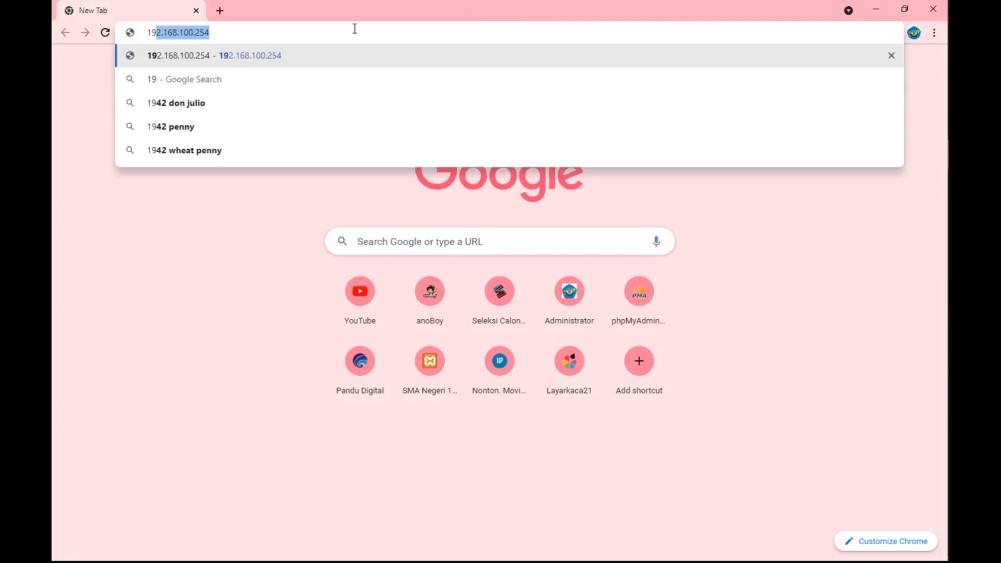
pyautogui.write('.')
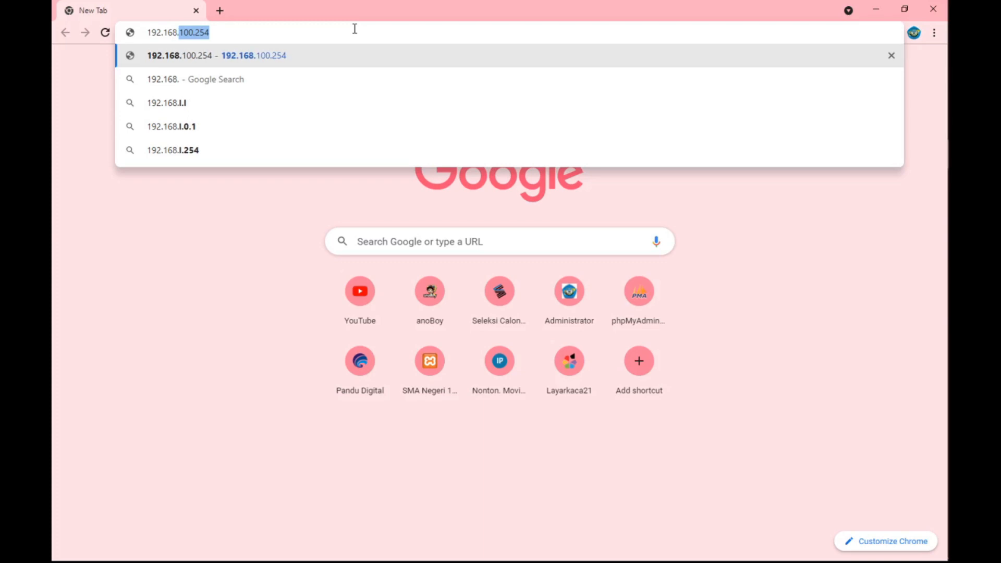
pyautogui.press('Right')
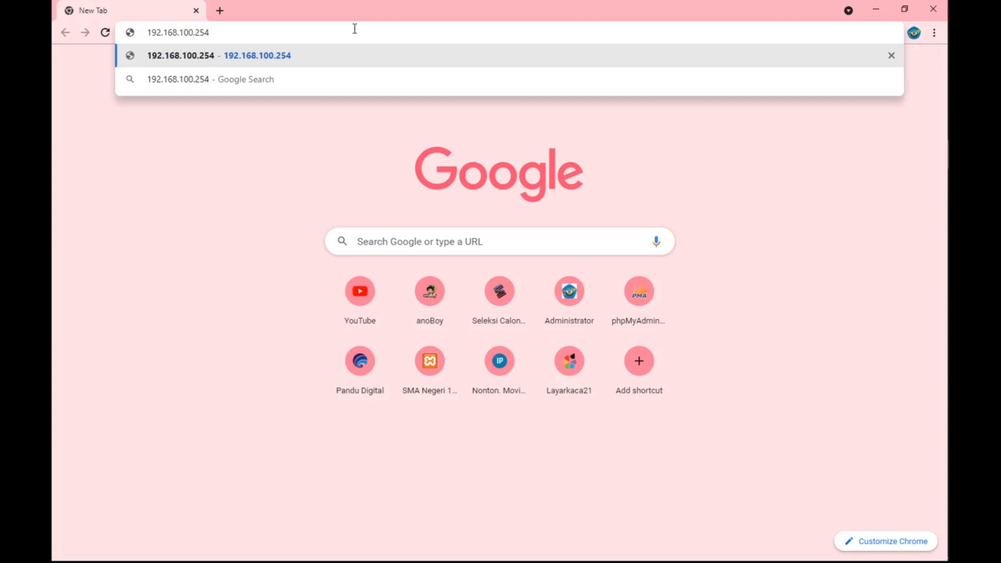
pyautogui.press('Return')
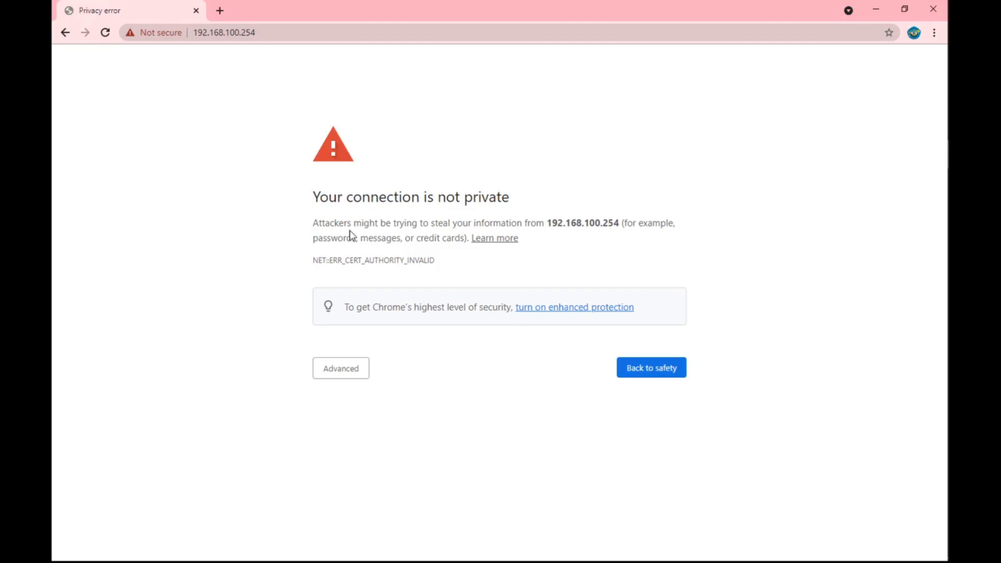
pyautogui.click(347, 371)
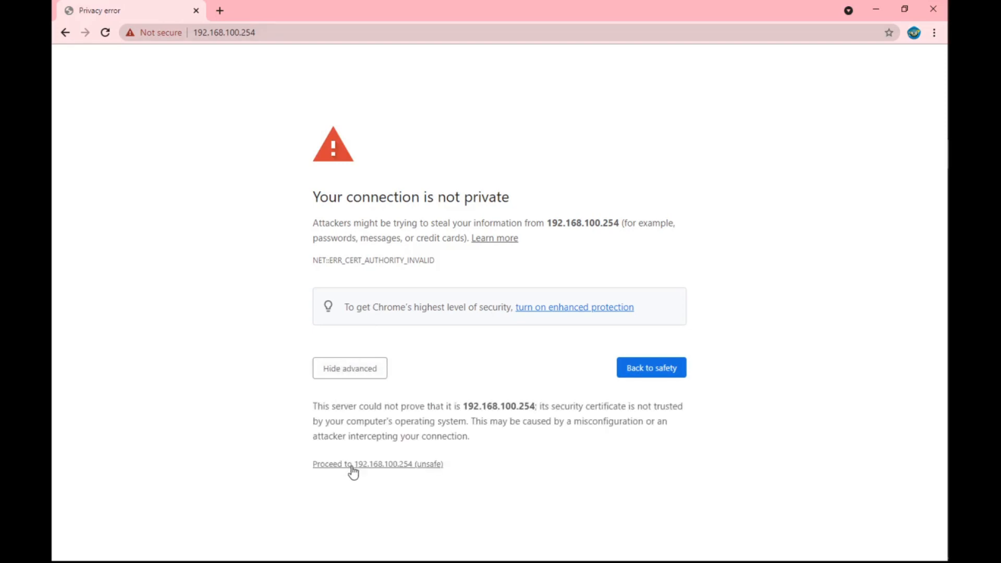
pyautogui.click(375, 469)
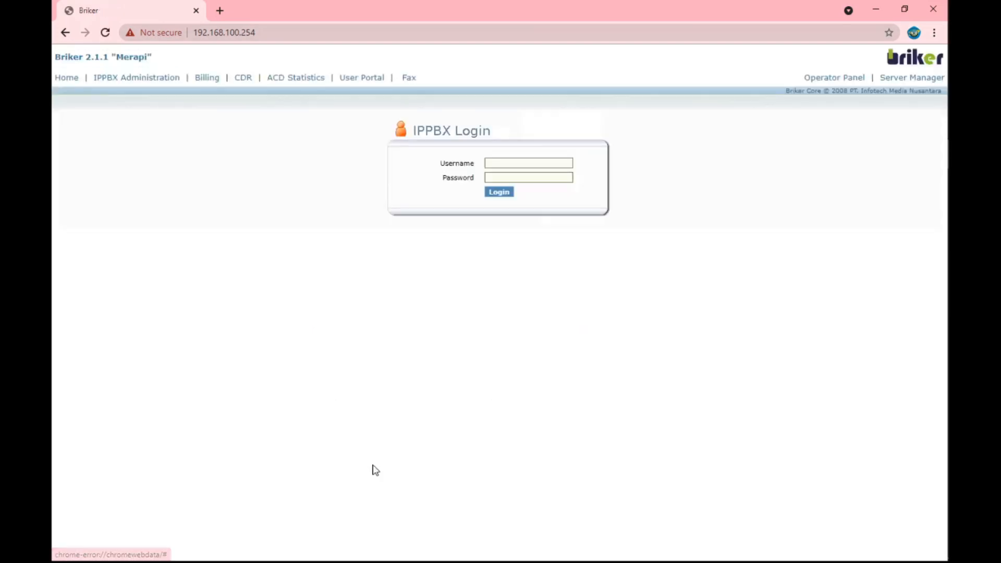
# Sign in to the IPPBX Login form with the saved admin username and the account password.
pyautogui.moveTo(299, 35); pyautogui.dragTo(198, 35)
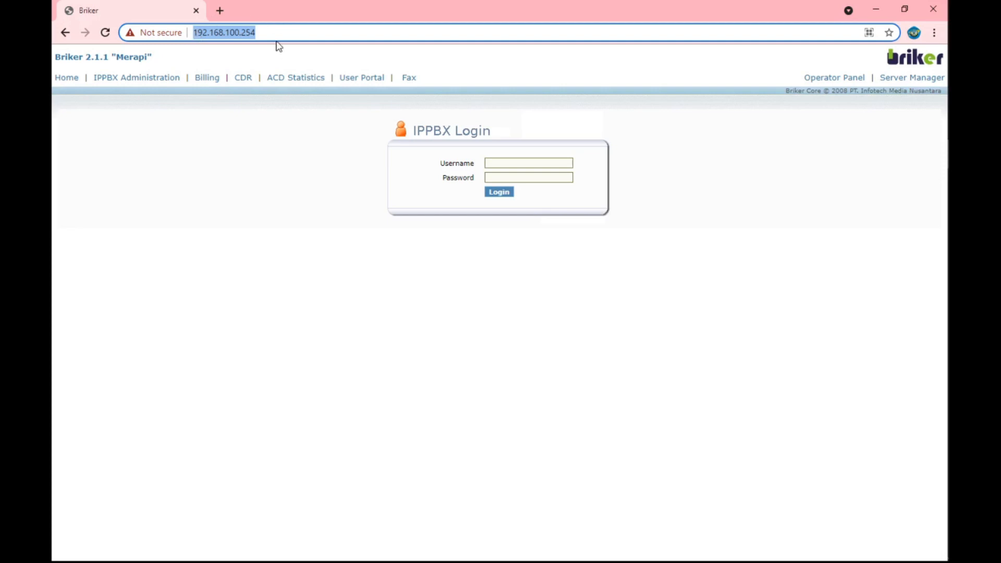
pyautogui.click(502, 164)
pyautogui.write('A')
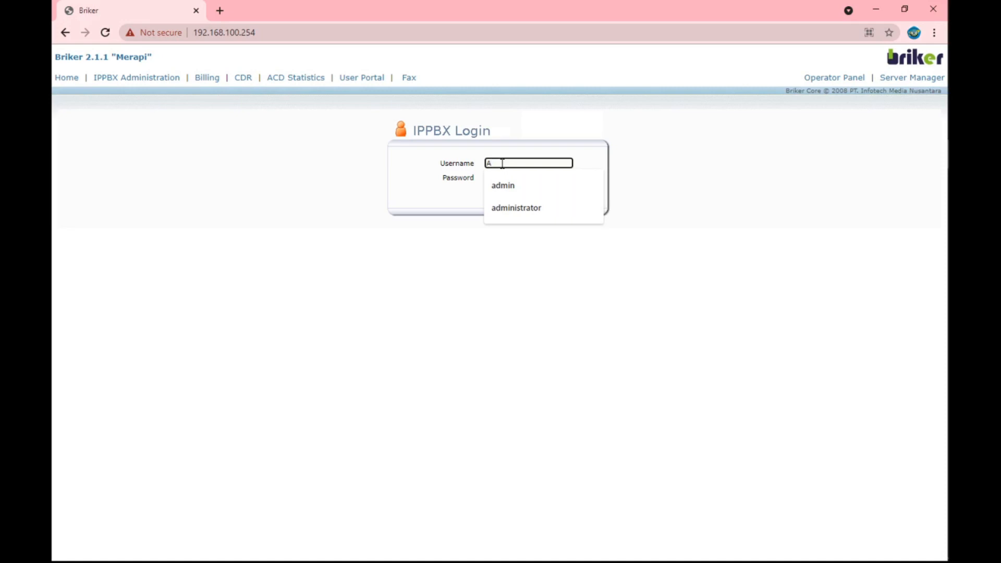
pyautogui.click(511, 207)
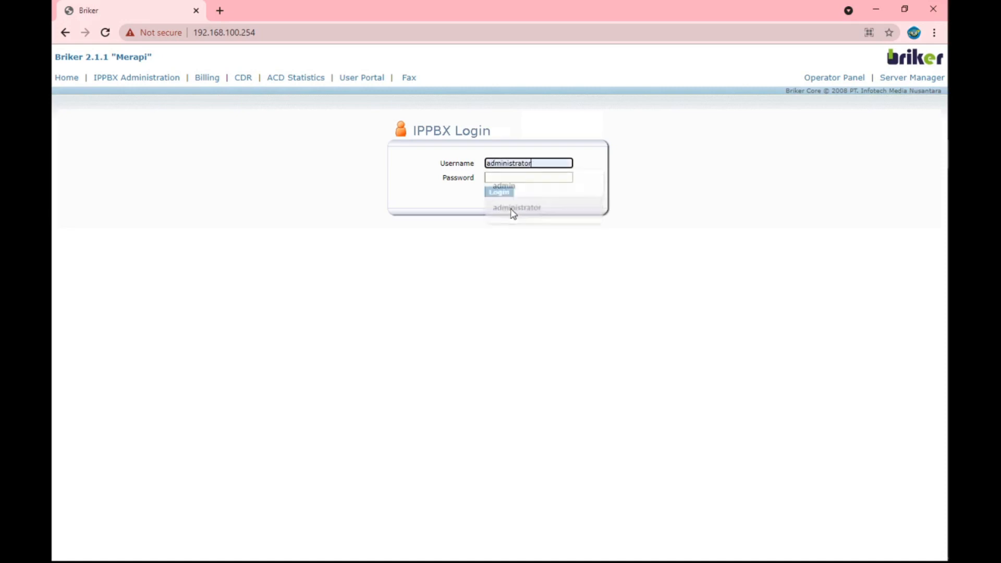
pyautogui.click(532, 177)
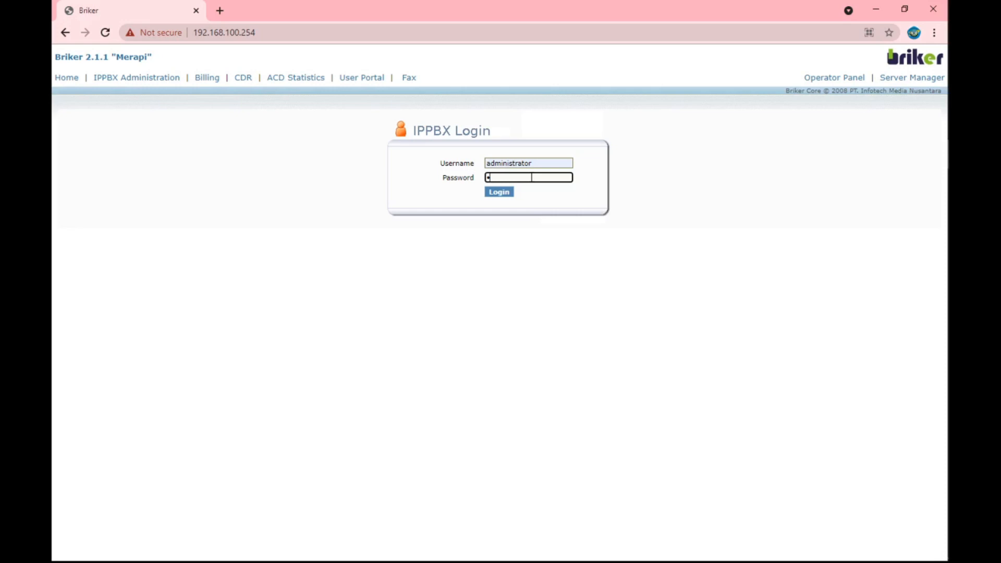
pyautogui.write('admin')
pyautogui.press('Return')
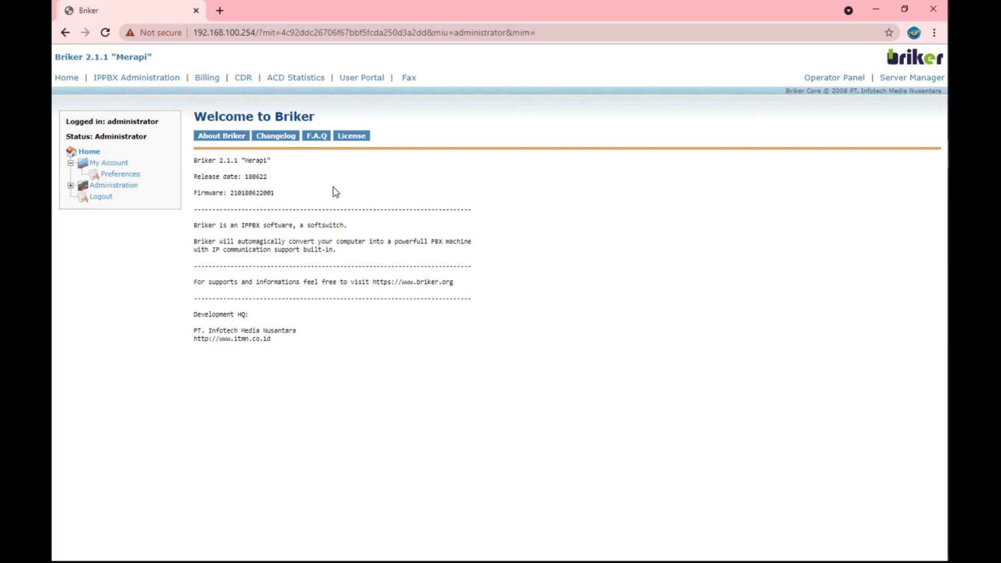
# Go to IPPBX Administration > Extensions to reach the Add an Extension page.
pyautogui.click(127, 78)
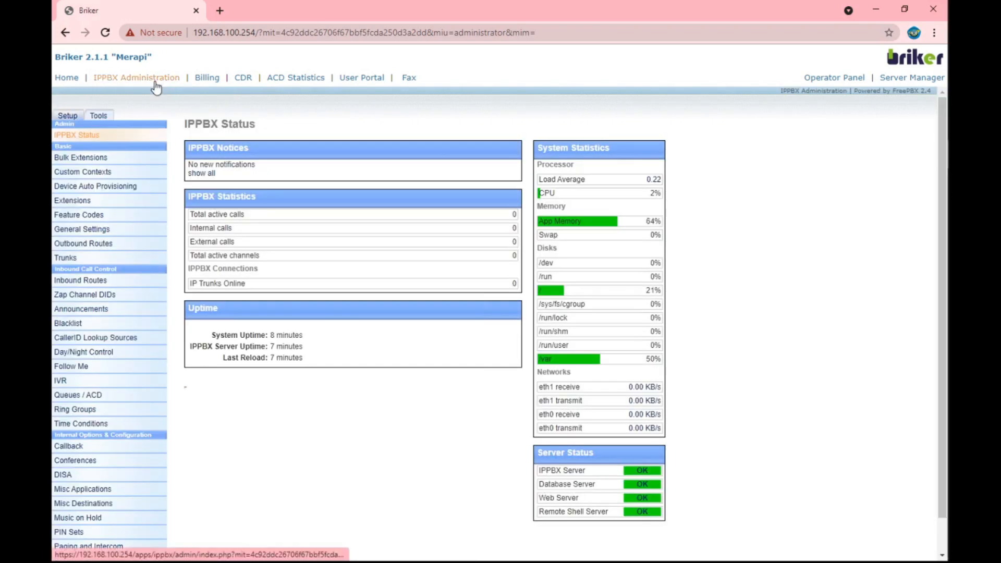
pyautogui.click(76, 204)
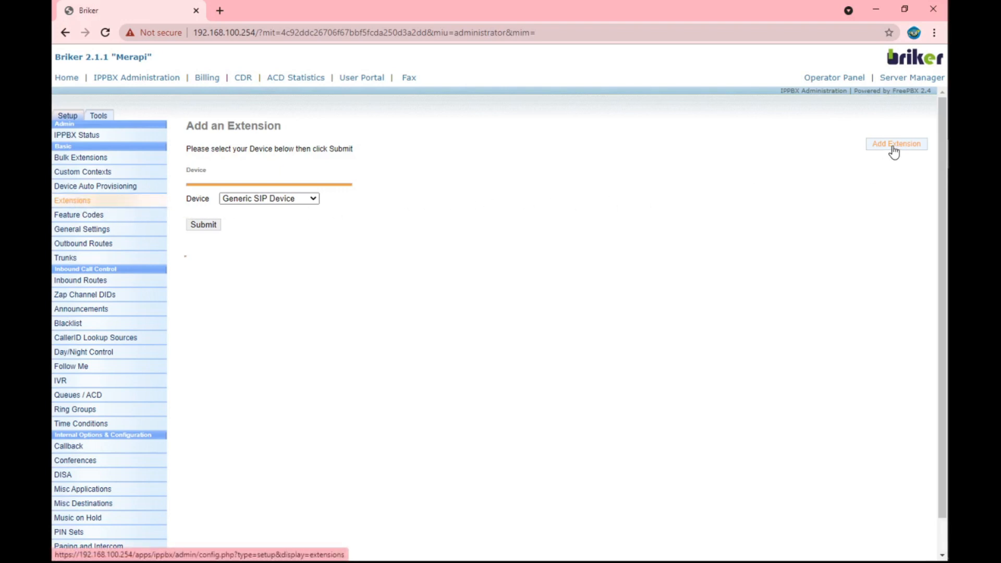
# Start a Generic SIP Device extension 0821 with display name Baco, account code and secret.
pyautogui.click(202, 226)
pyautogui.click(303, 197)
pyautogui.click(389, 203)
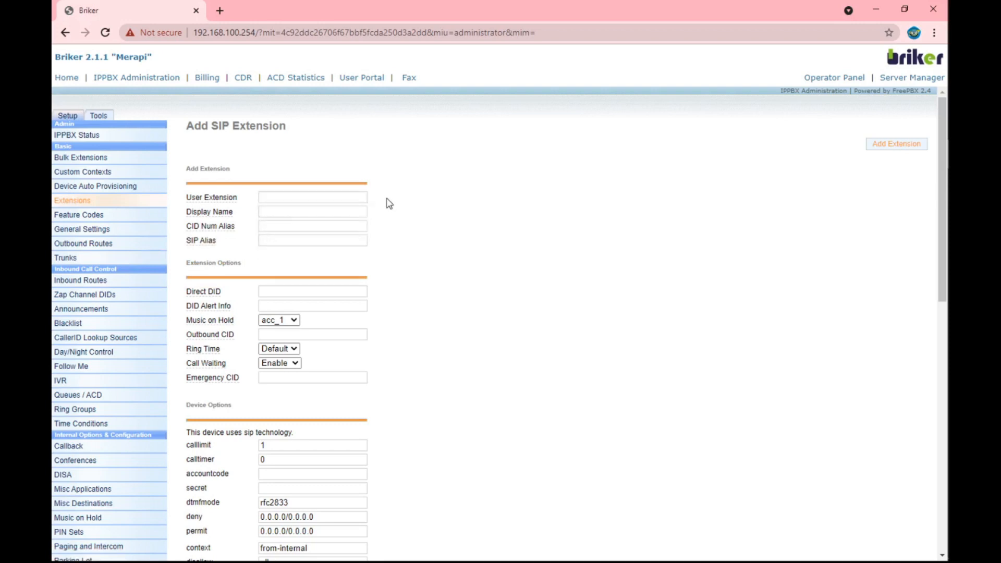
pyautogui.click(345, 196)
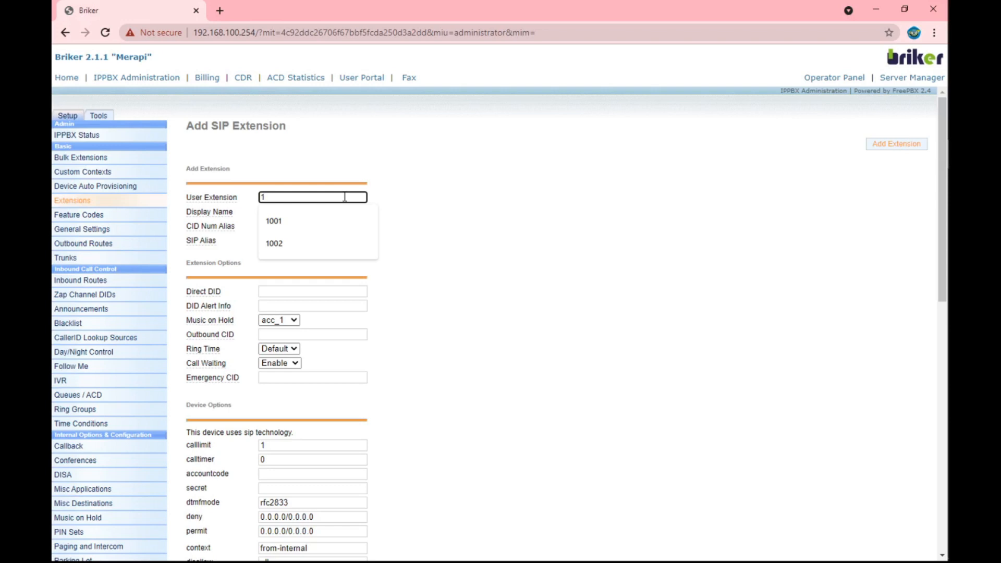
pyautogui.press('BackSpace')
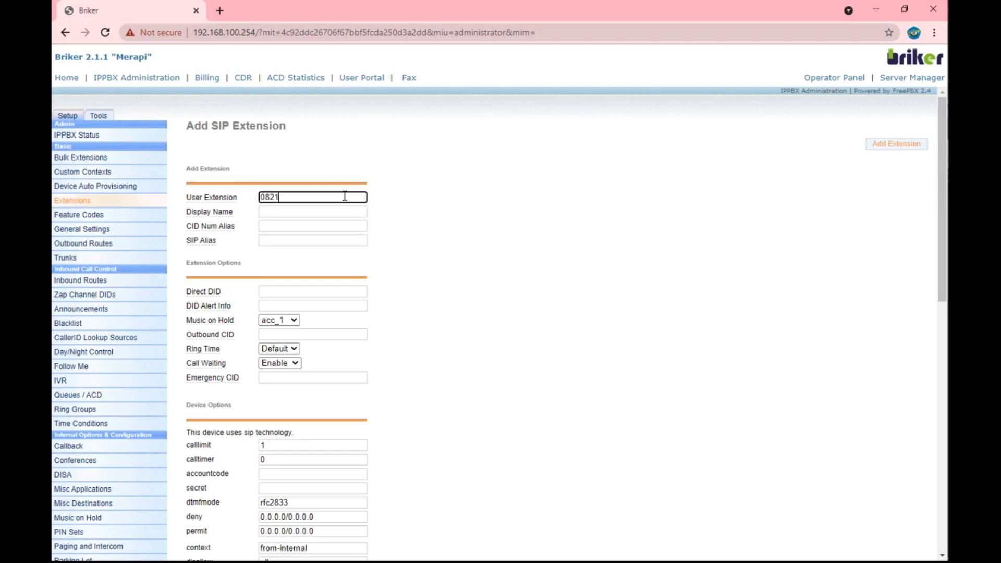
pyautogui.click(301, 212)
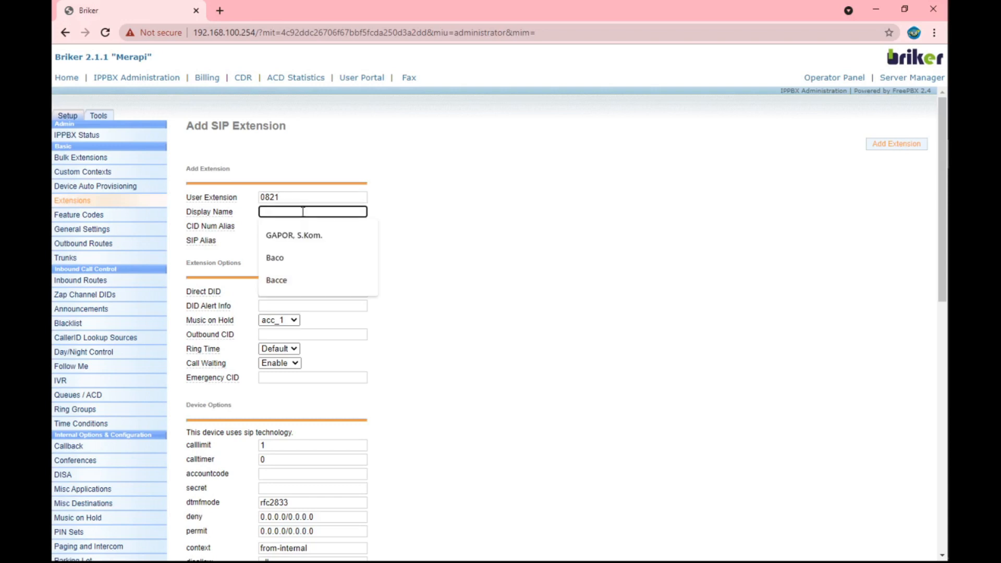
pyautogui.click(290, 261)
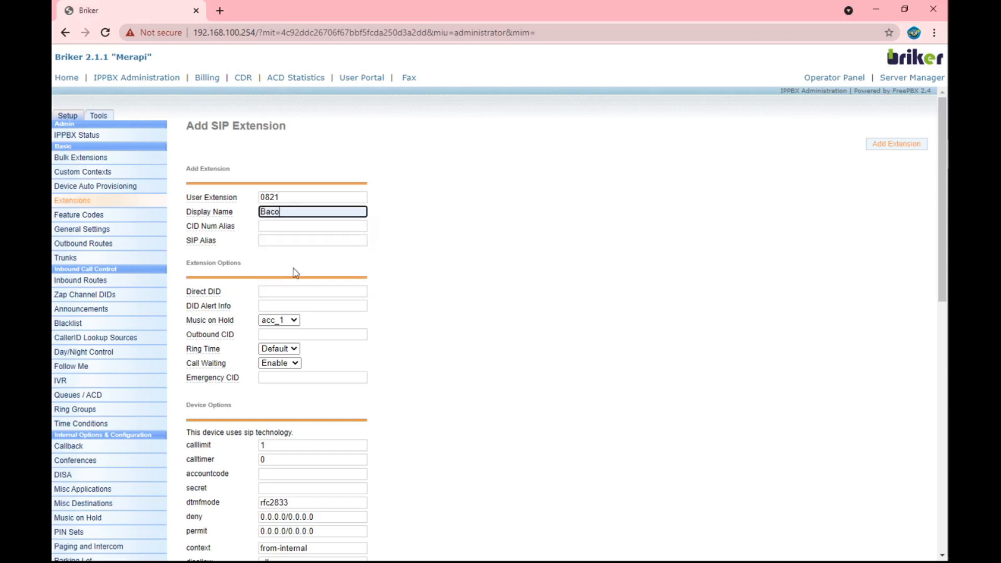
pyautogui.scroll(-2, 287, 261)
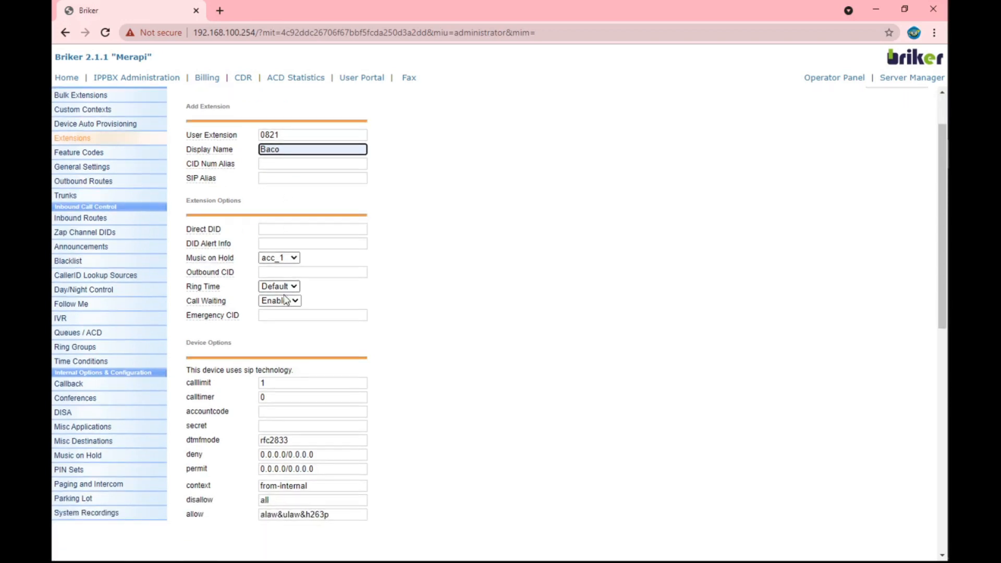
pyautogui.click(277, 413)
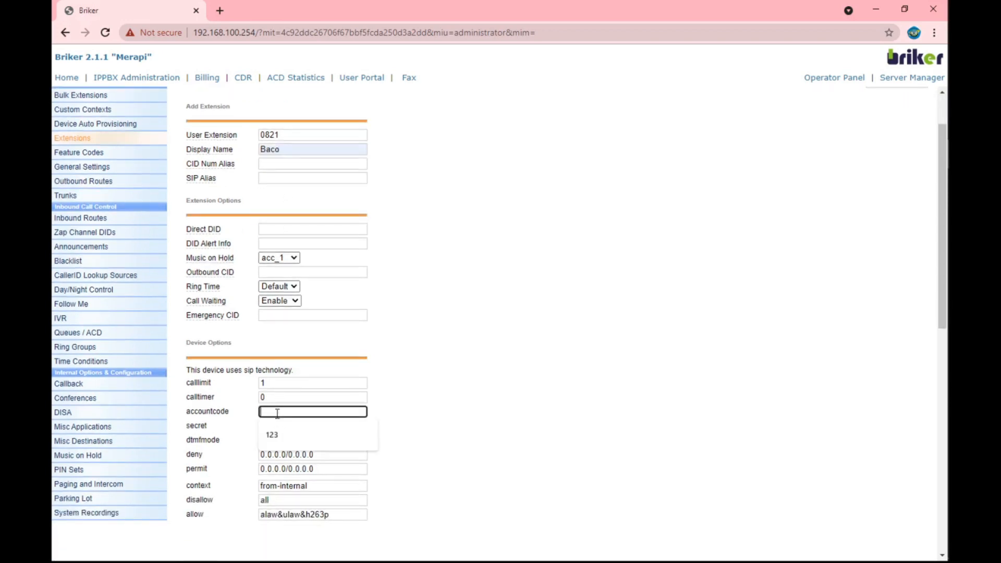
pyautogui.write('0821')
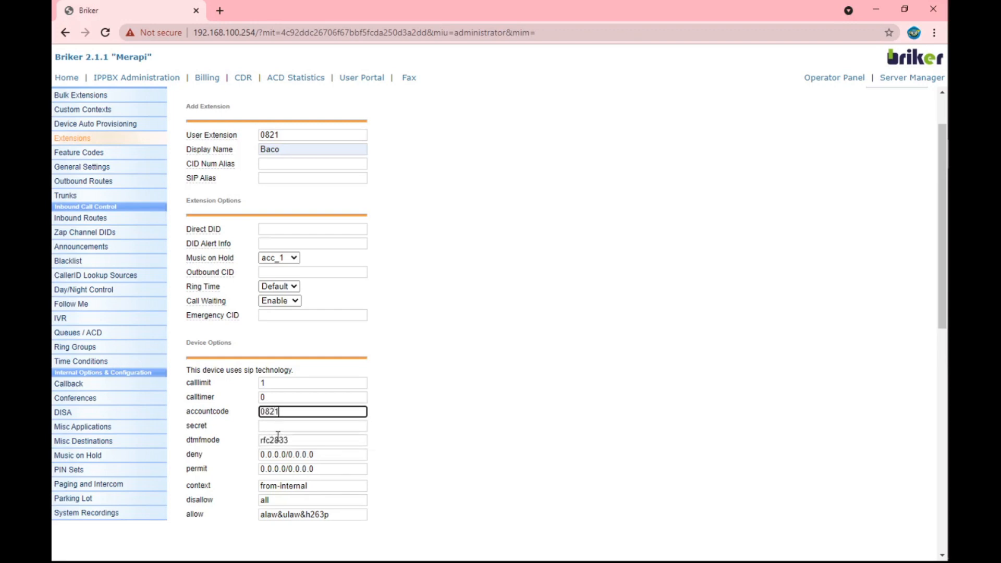
pyautogui.click(280, 427)
pyautogui.write('1111')
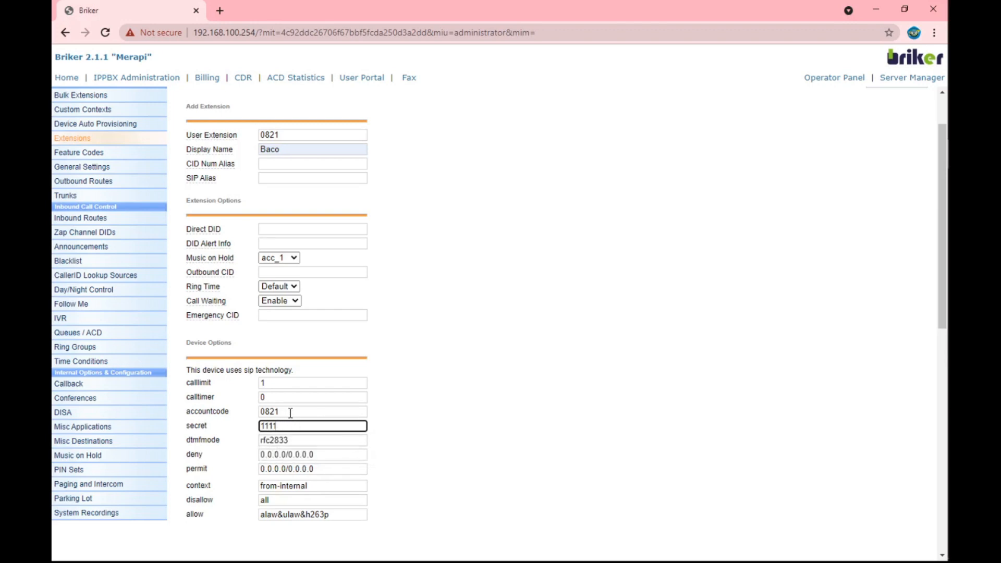
# Check the extension, account code and secret values, then submit extension 0821.
pyautogui.doubleClick(291, 413)
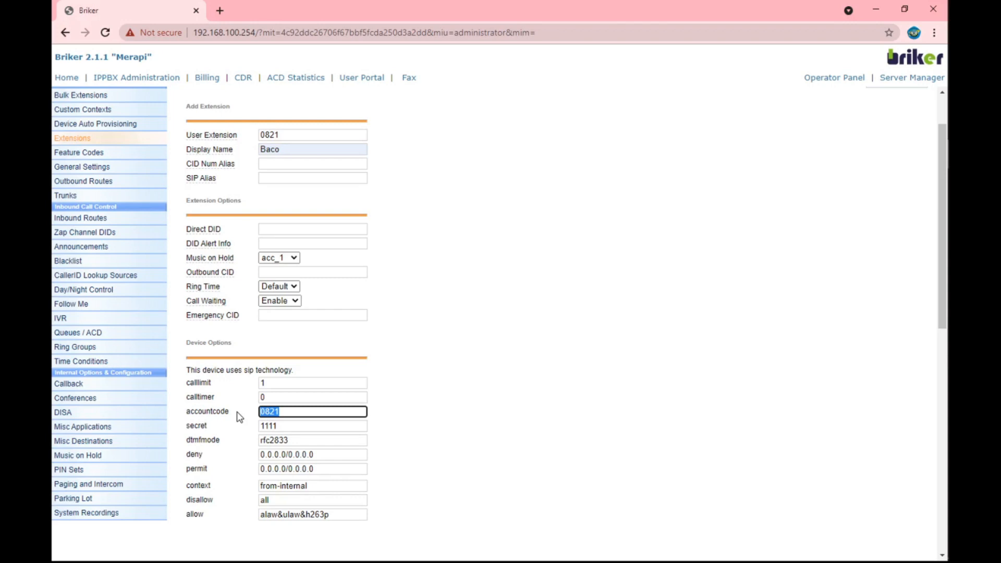
pyautogui.doubleClick(287, 426)
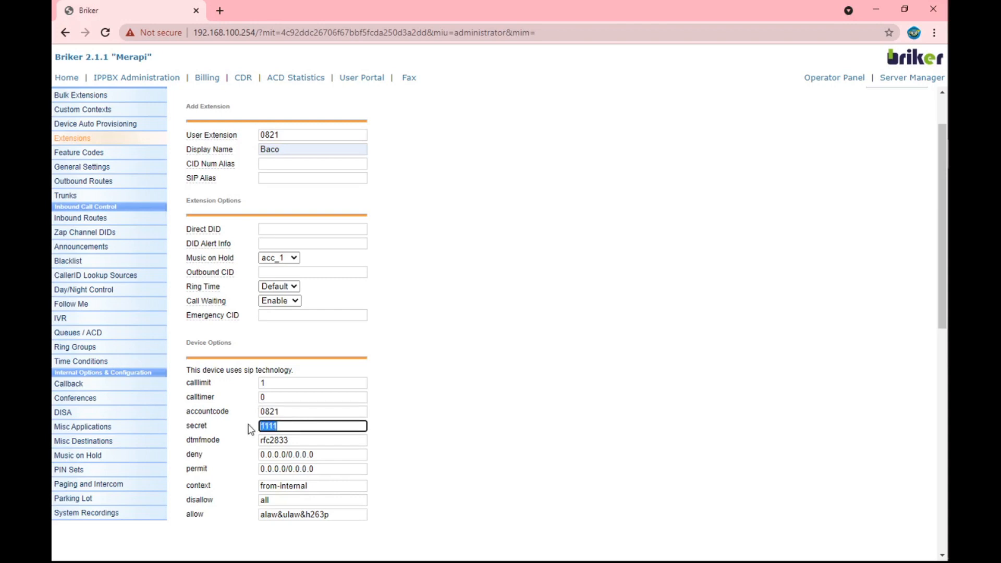
pyautogui.doubleClick(282, 134)
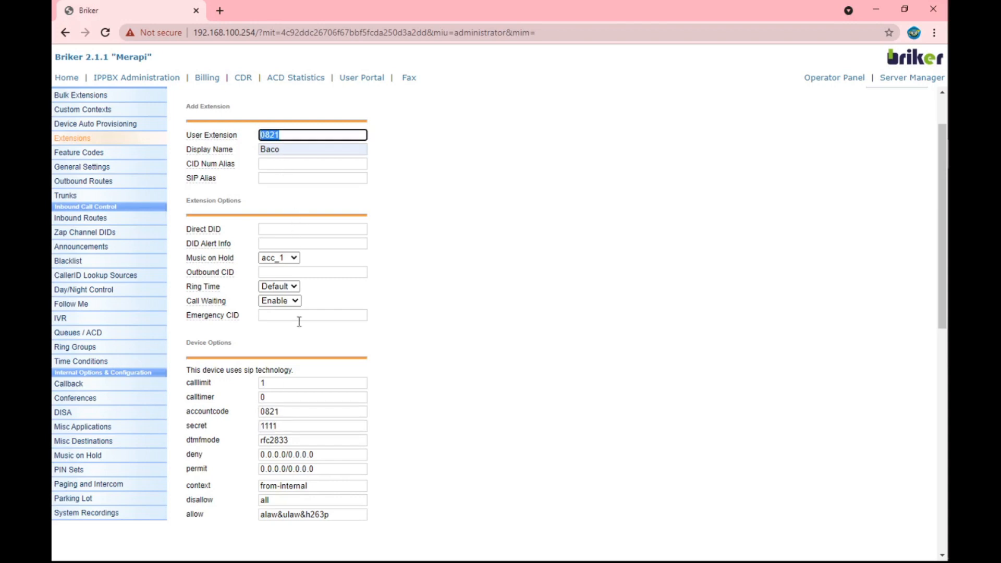
pyautogui.click(294, 413)
pyautogui.doubleClick(294, 413)
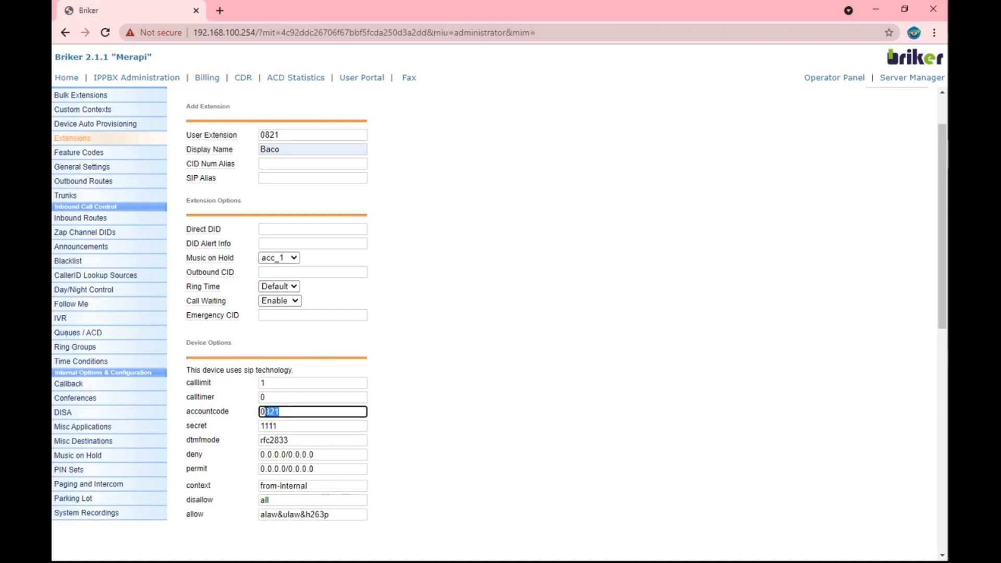
pyautogui.click(293, 134)
pyautogui.doubleClick(293, 134)
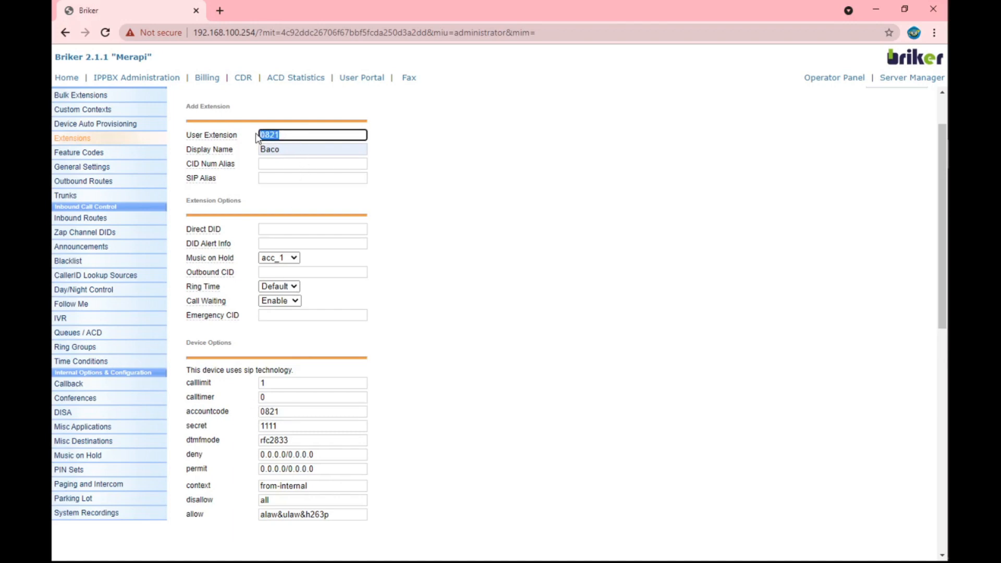
pyautogui.doubleClick(287, 426)
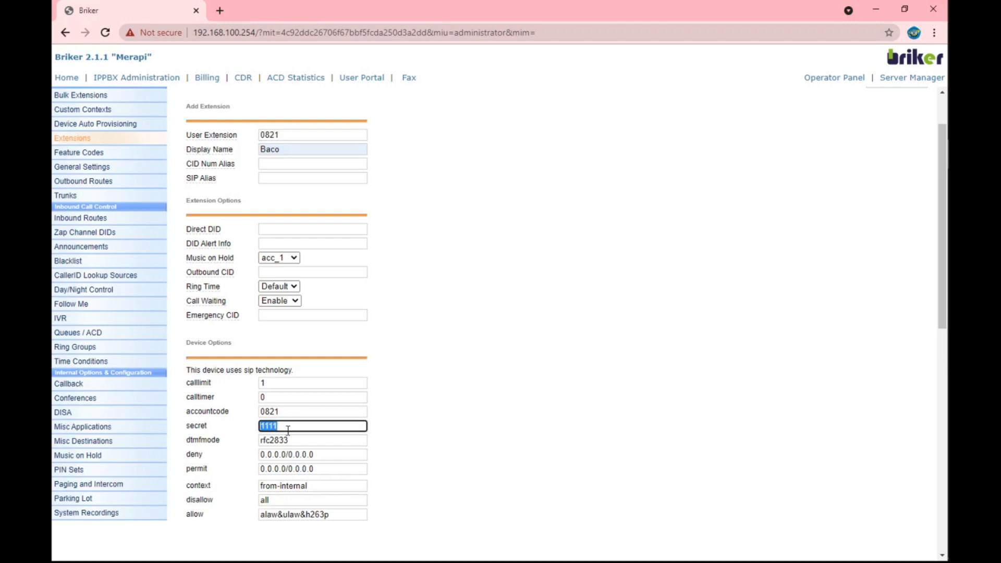
pyautogui.click(280, 428)
pyautogui.scroll(-7, 342, 330)
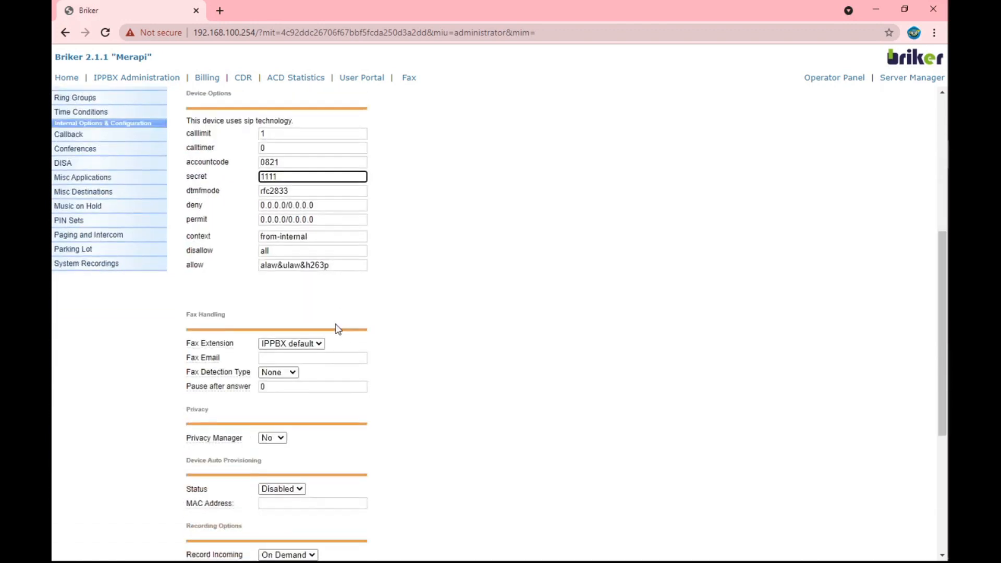
pyautogui.scroll(-3, 448, 309)
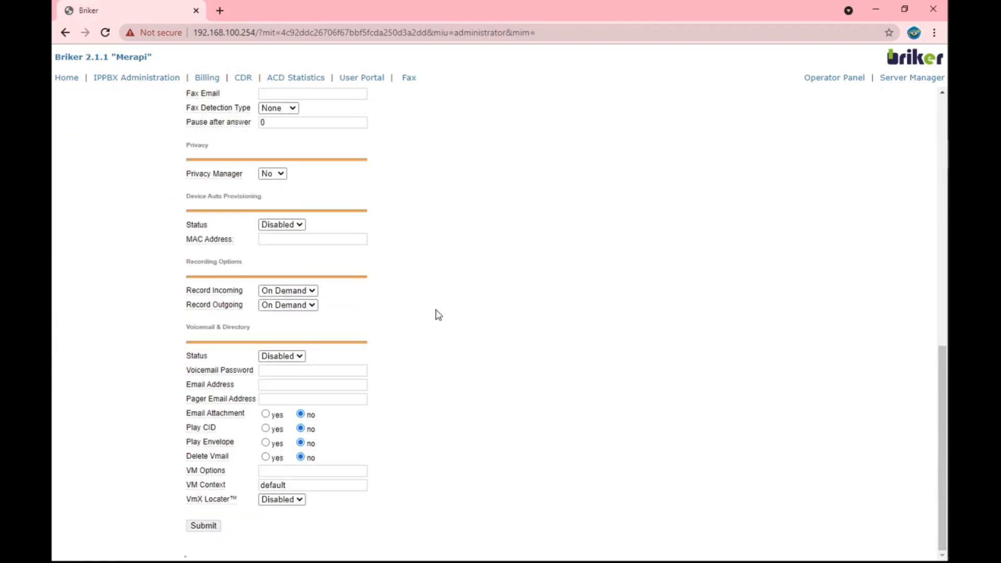
pyautogui.click(207, 526)
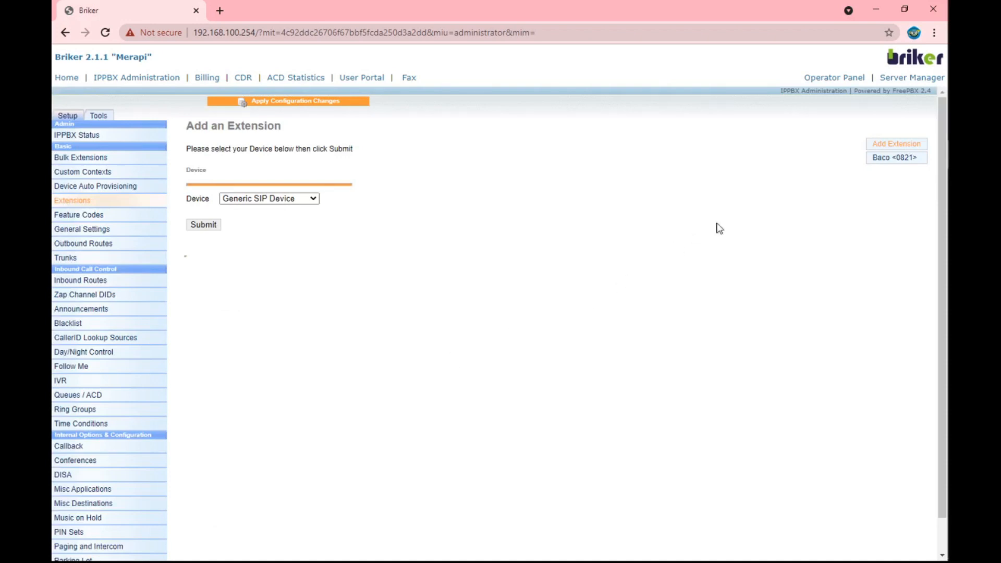
# Start another Generic SIP Device extension numbered 0825 with display name Bacce.
pyautogui.click(193, 225)
pyautogui.click(297, 198)
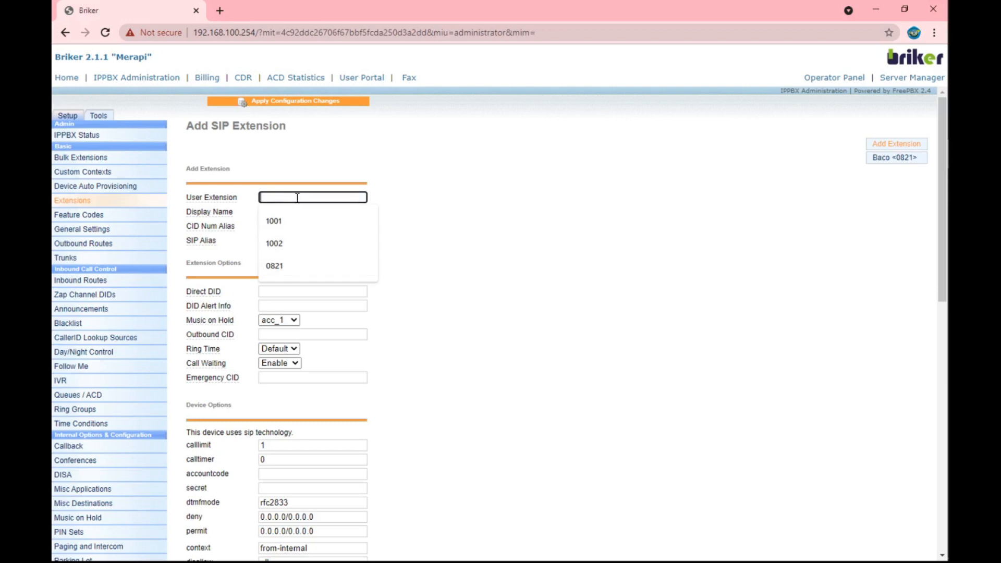
pyautogui.click(281, 266)
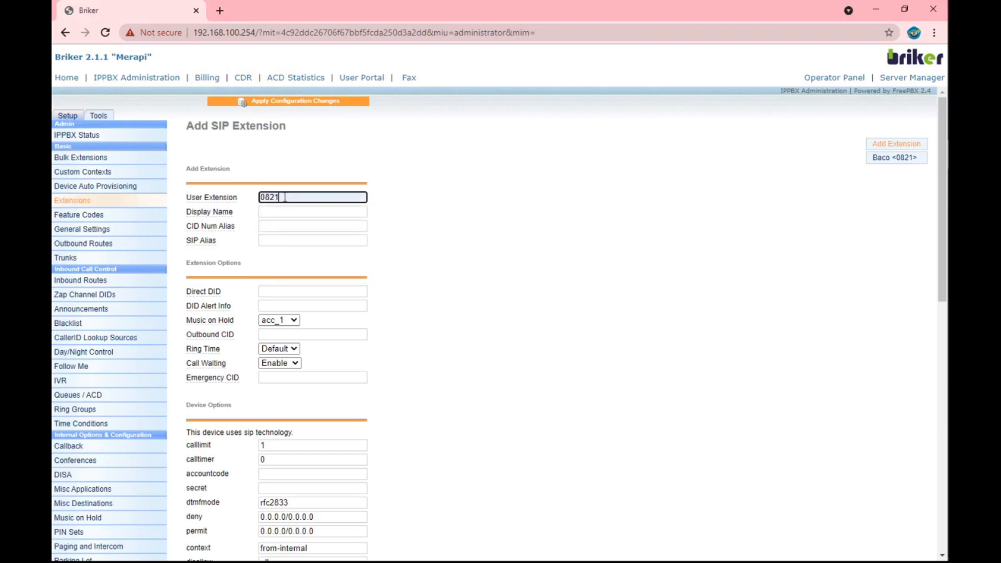
pyautogui.press('BackSpace')
pyautogui.write('5')
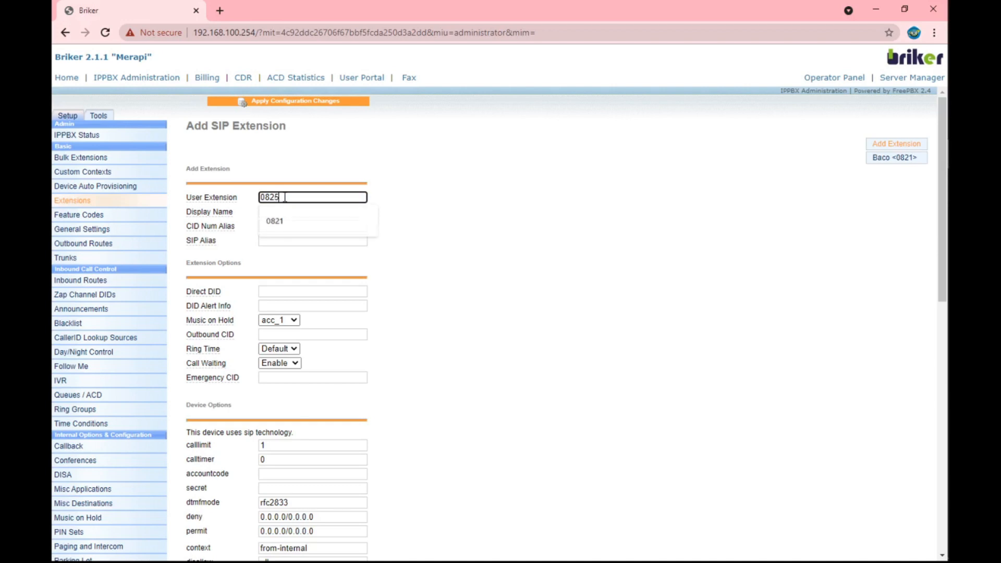
pyautogui.click(288, 209)
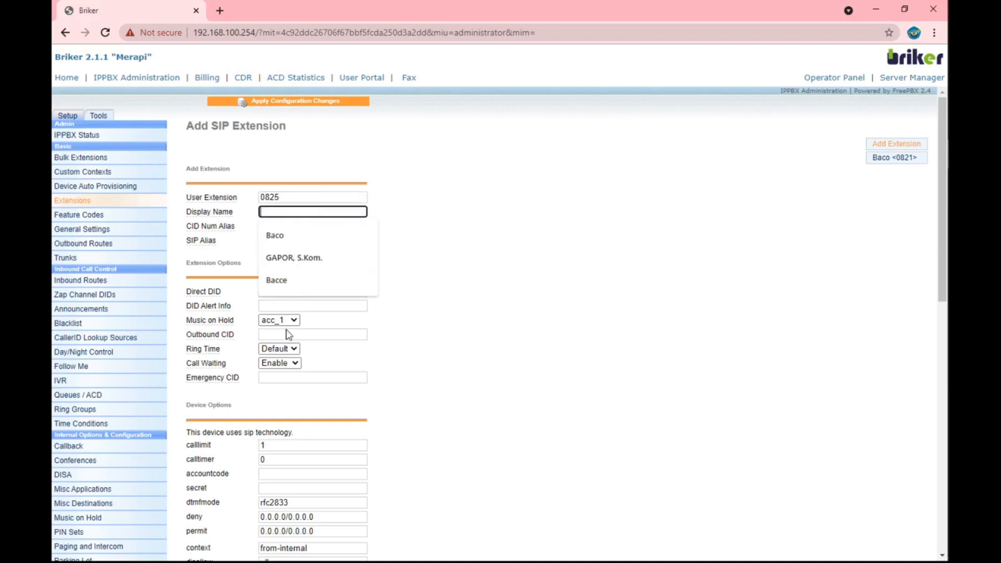
pyautogui.click(280, 284)
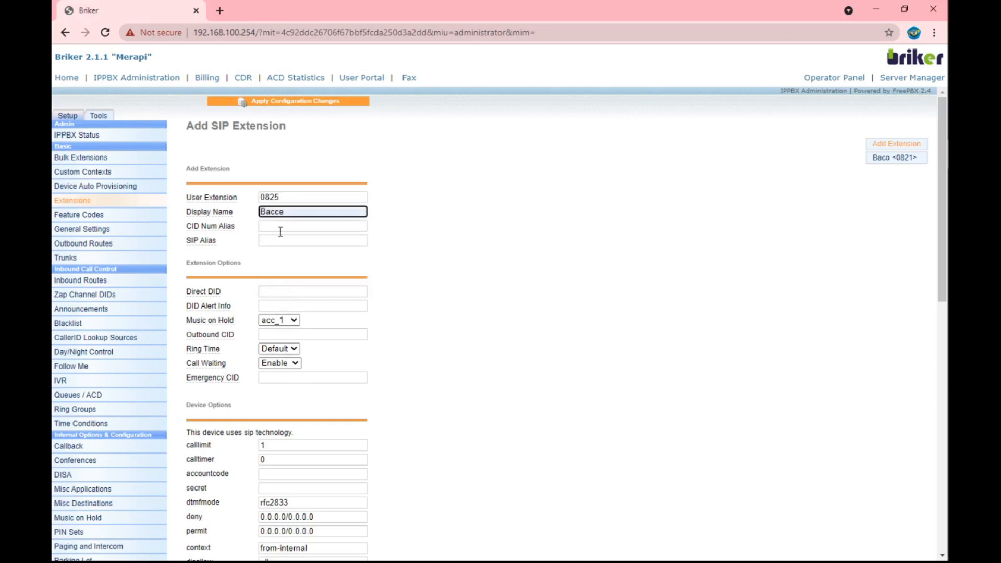
# Set account code 0825, enter a secret, and submit the Bacce extension.
pyautogui.scroll(-2, 280, 313)
pyautogui.click(280, 349)
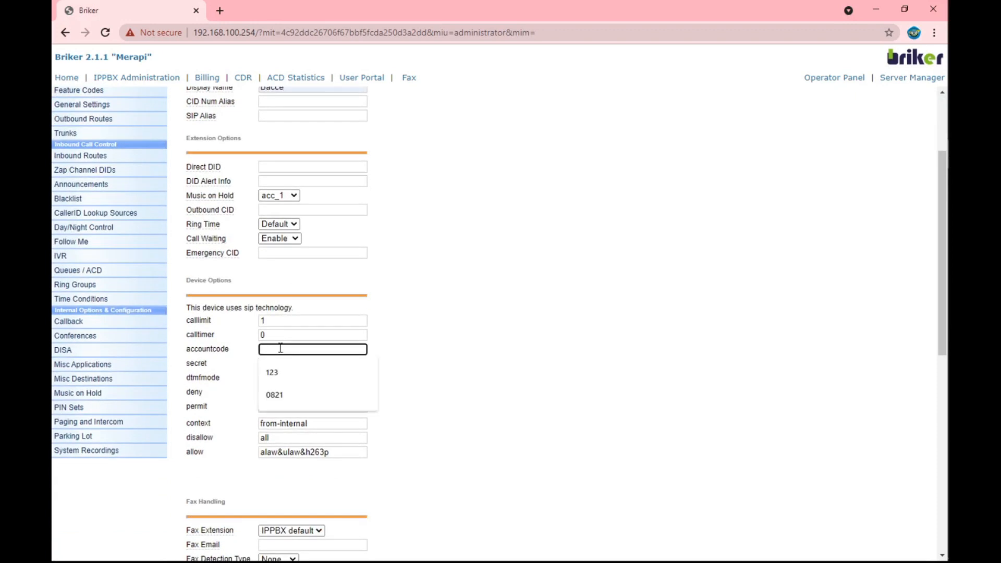
pyautogui.click(288, 392)
pyautogui.press('BackSpace')
pyautogui.write('5')
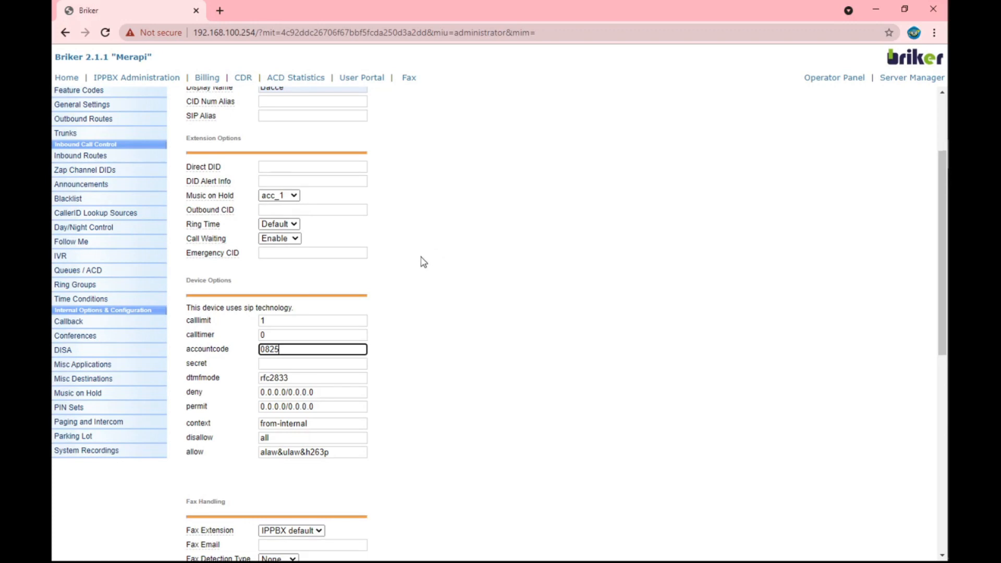
pyautogui.scroll(3, 271, 208)
pyautogui.scroll(-5, 282, 250)
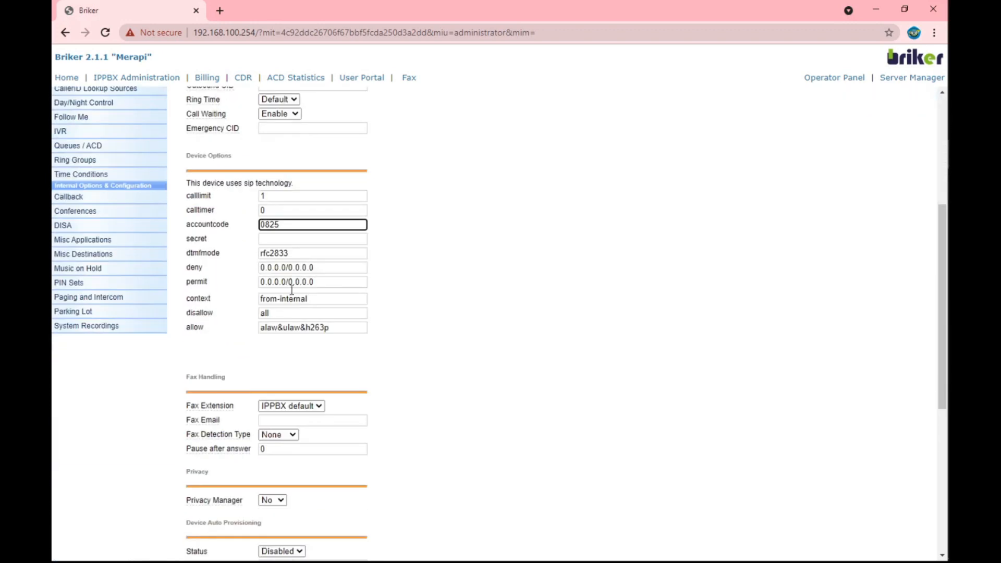
pyautogui.click(287, 238)
pyautogui.write('2222')
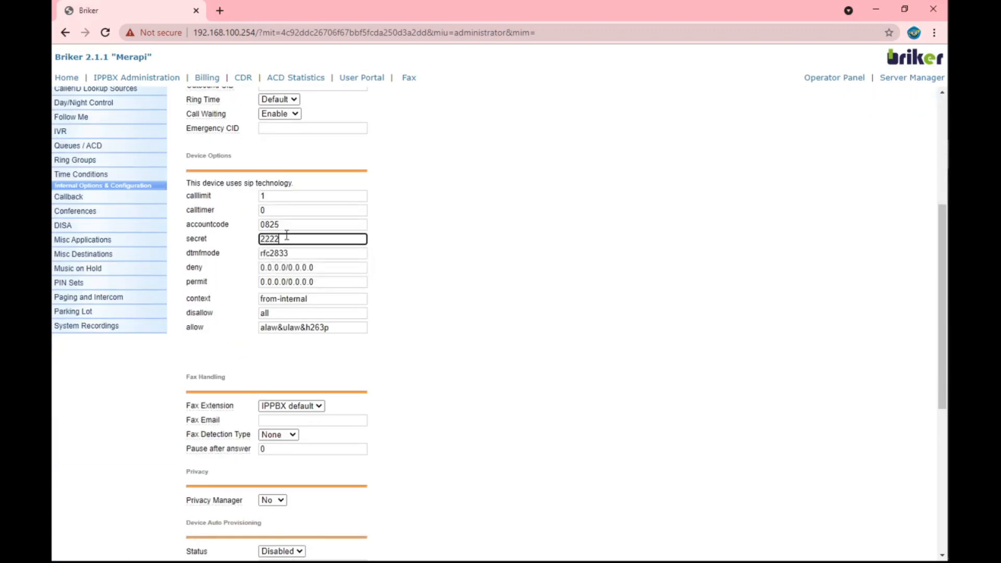
pyautogui.scroll(-6, 351, 209)
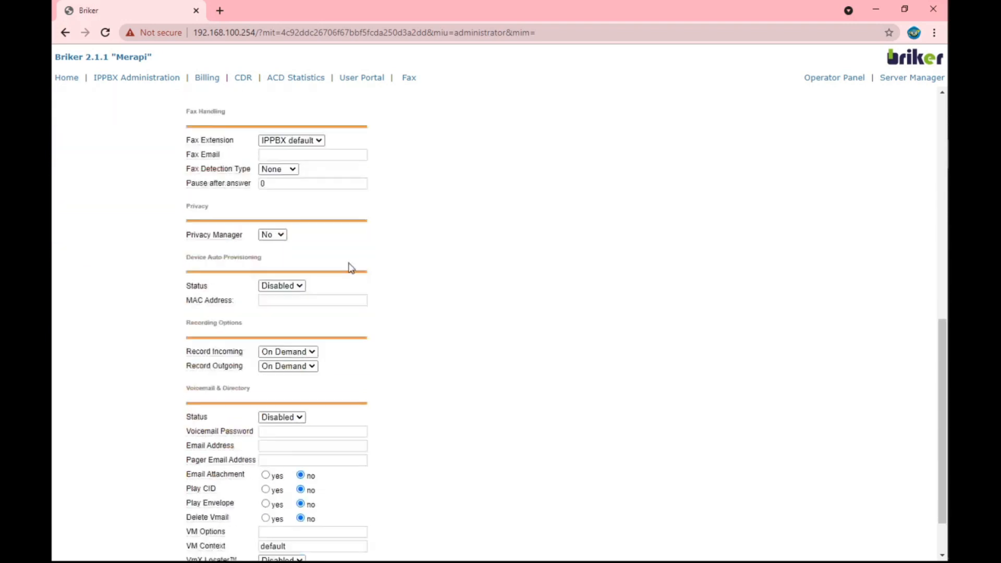
pyautogui.click(204, 525)
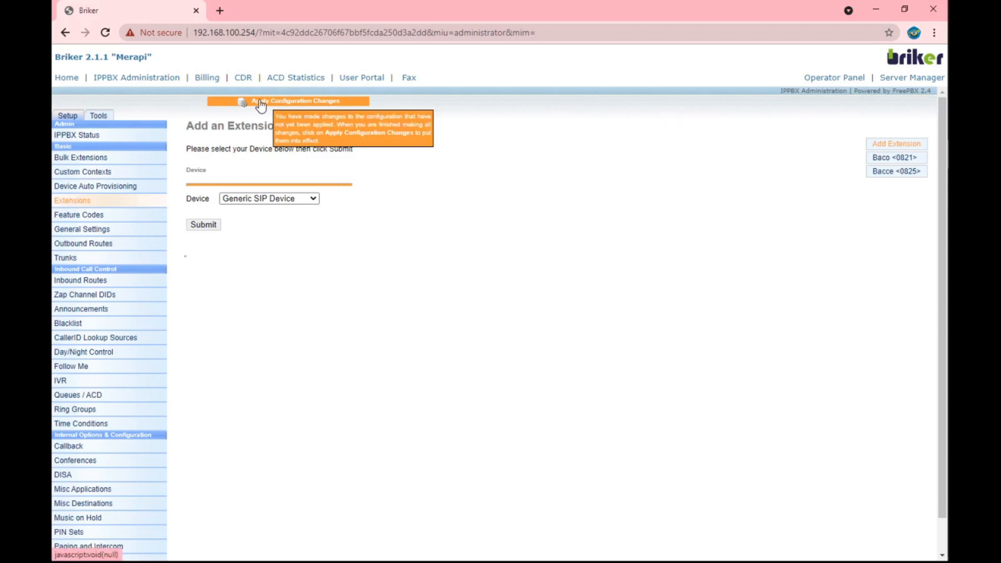
# Apply the pending configuration changes and continue with the reload.
pyautogui.click(308, 104)
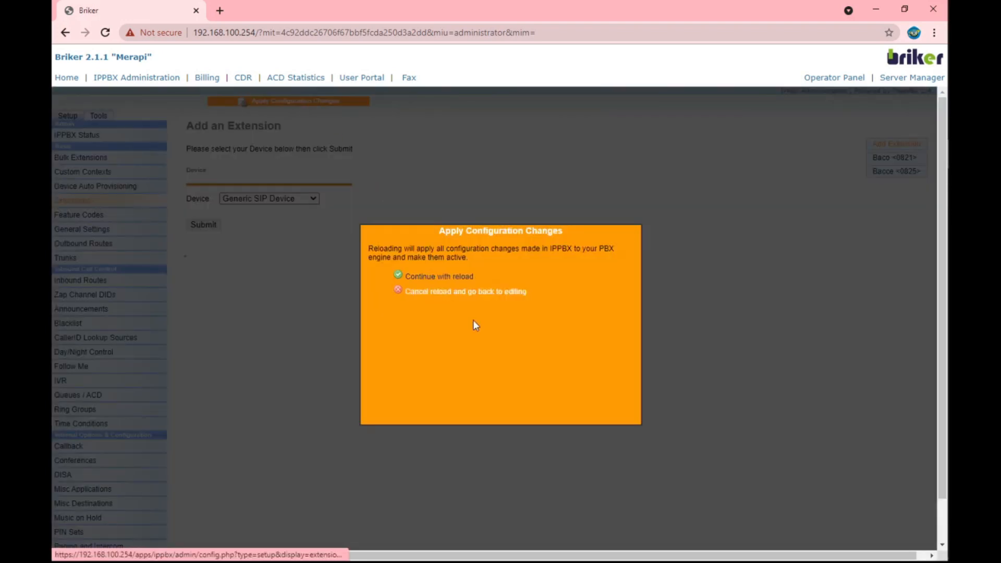
pyautogui.click(427, 278)
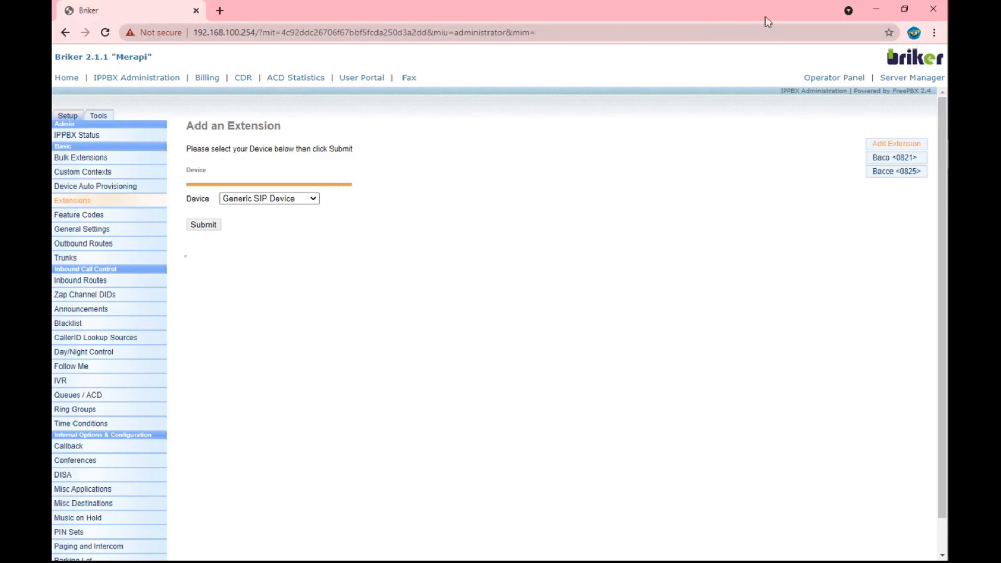
# Minimize the browser window to reveal the desktop.
pyautogui.click(881, 9)
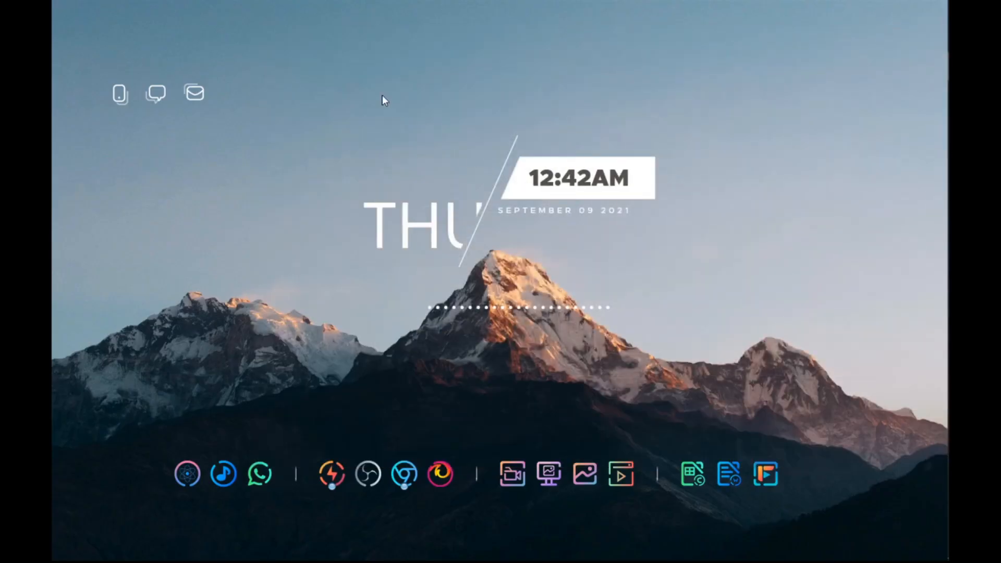